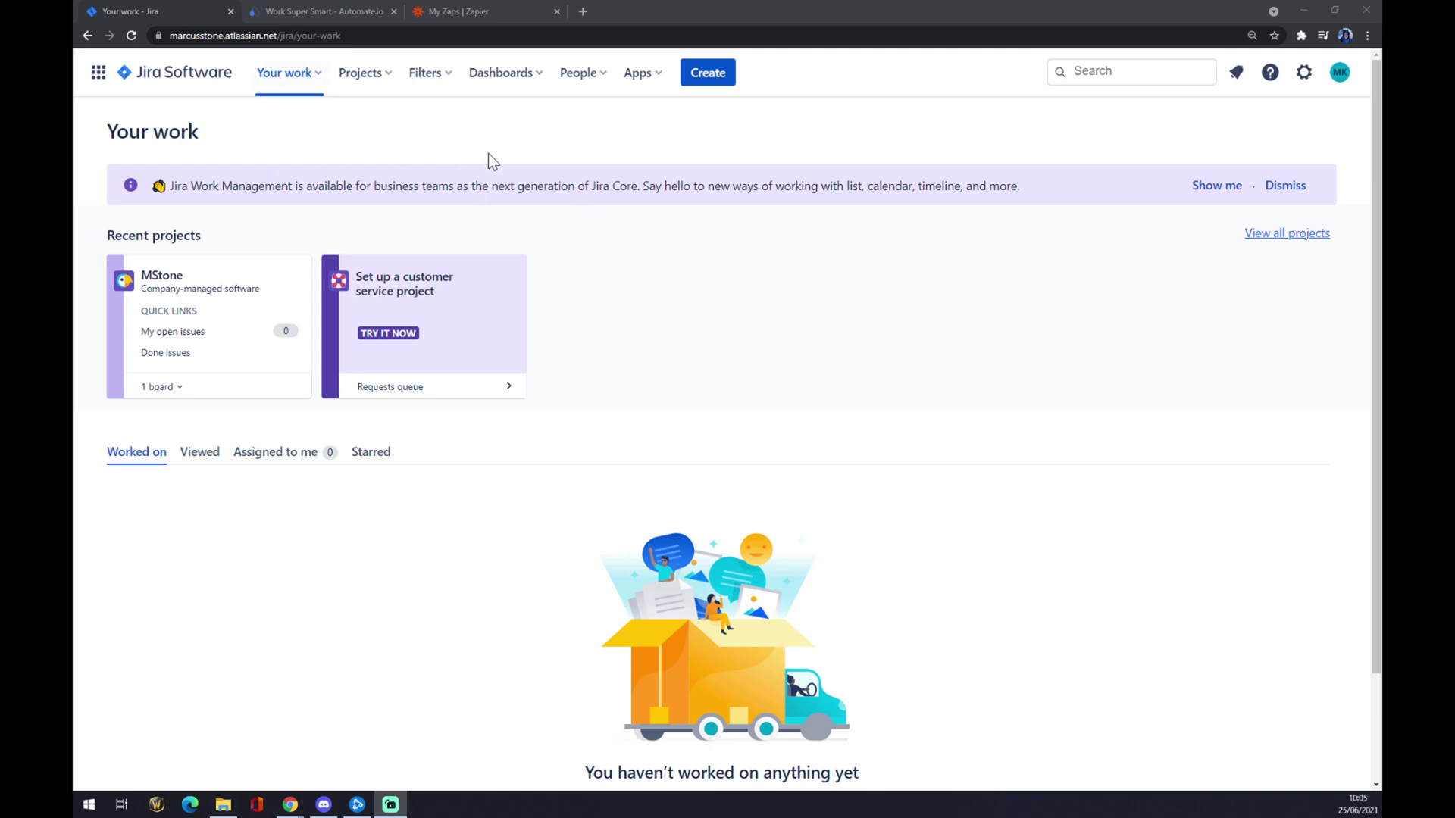
Open Jira's Find new apps page from the Apps menu
left_click(653, 78)
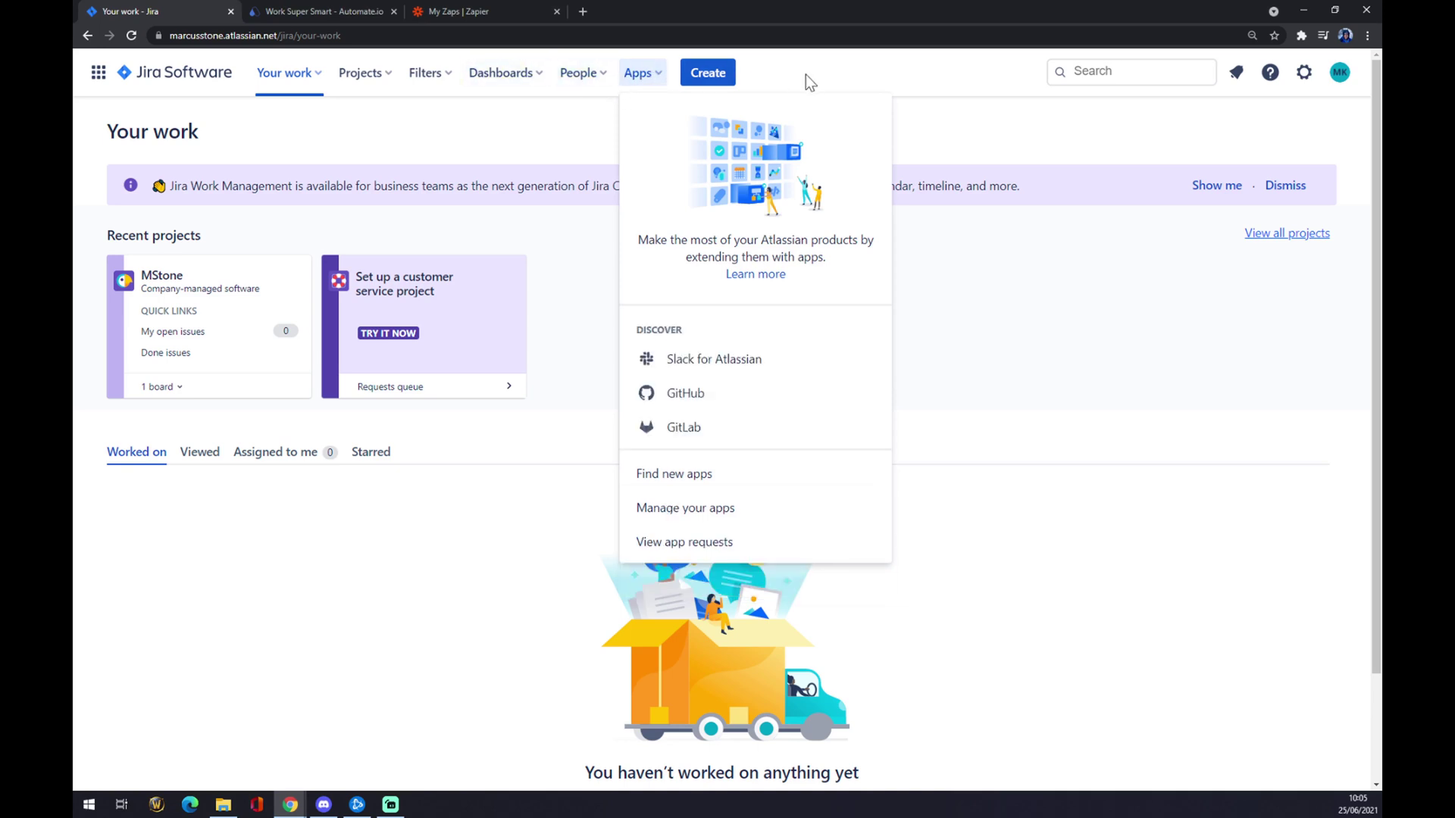
left_click(656, 69)
left_click(650, 76)
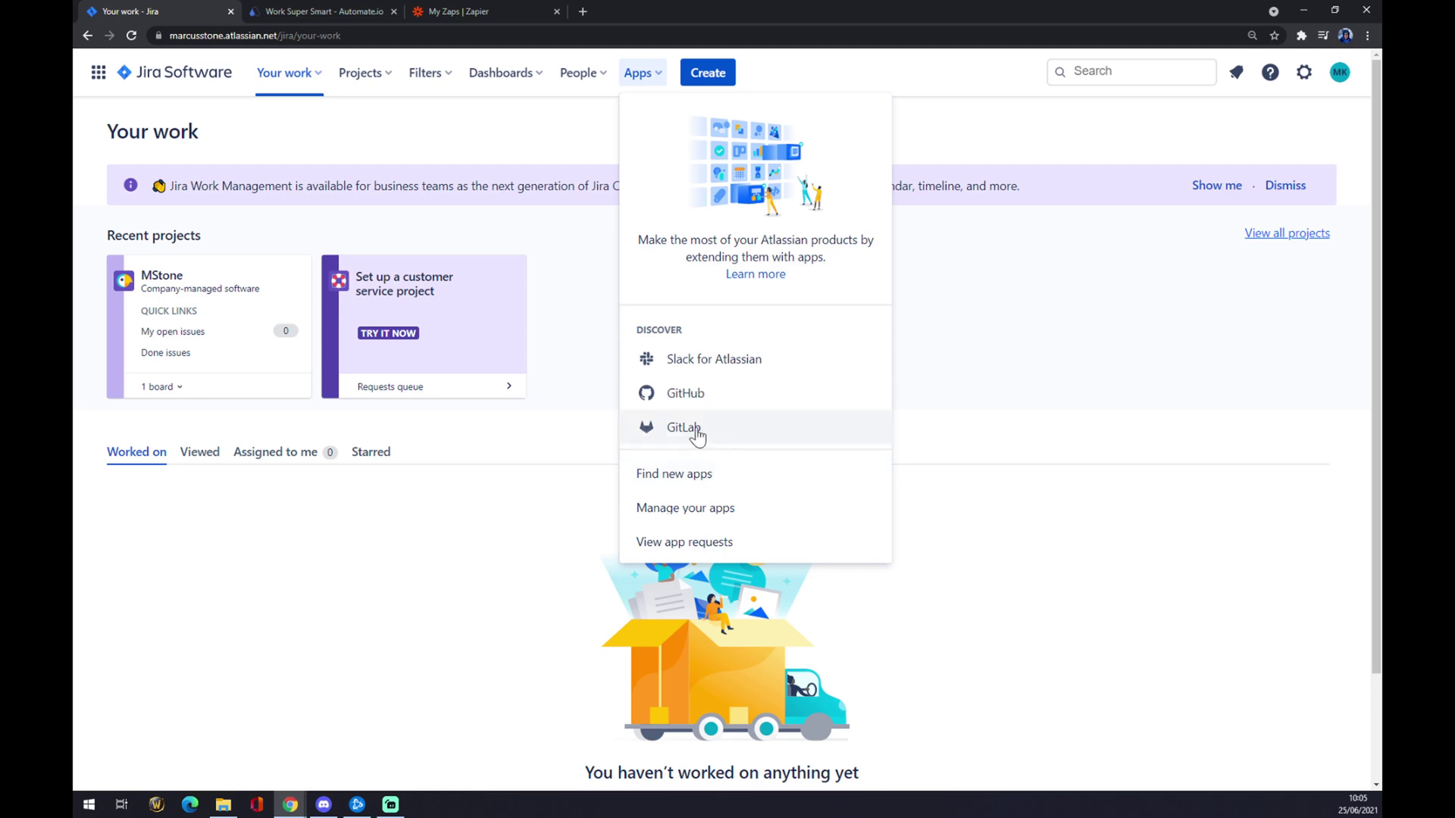
left_click(693, 476)
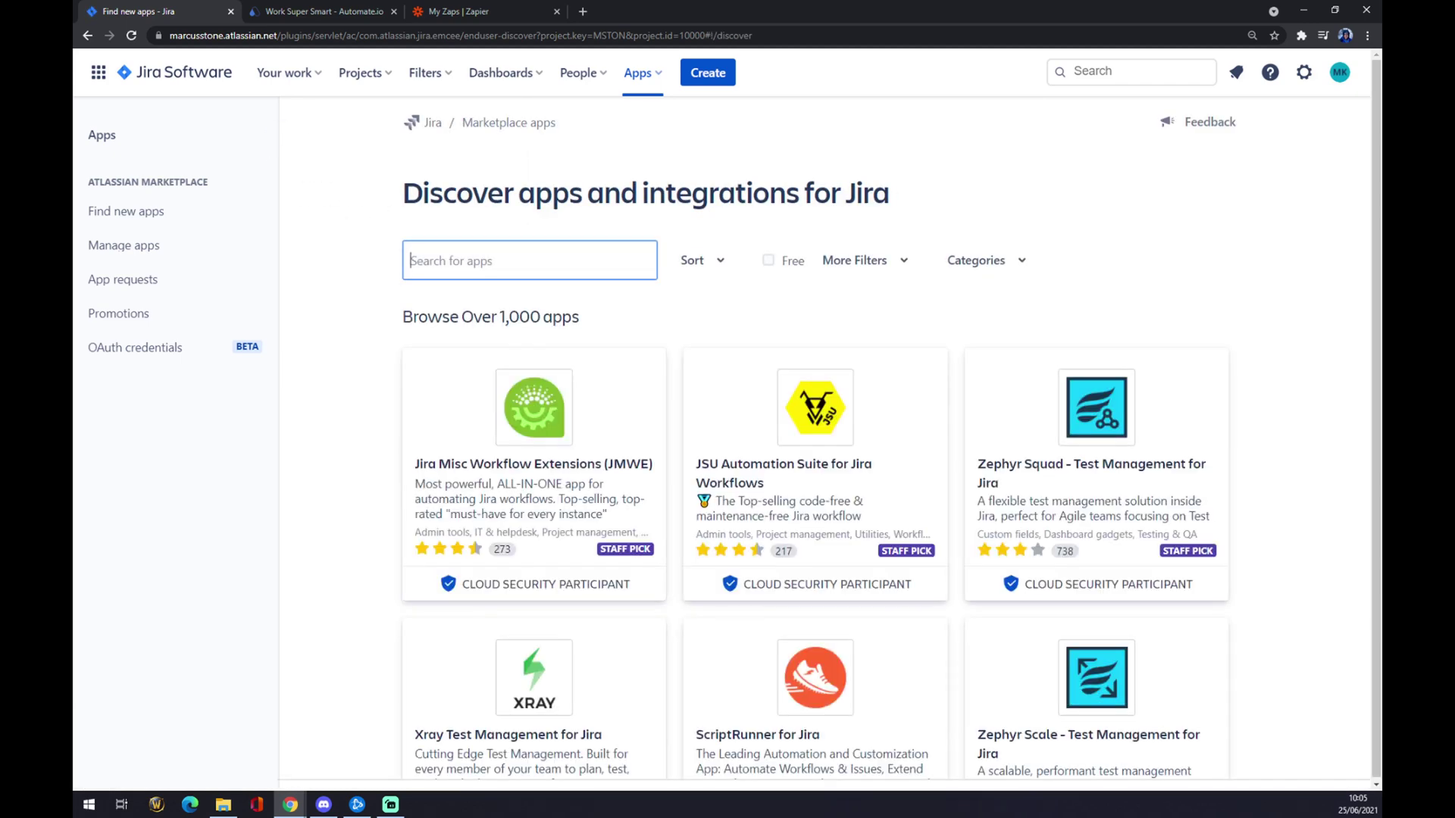
Search the marketplace for 'gitlab', open GitLab.com for Jira Cloud, then switch to Automate.io
type("gitlab")
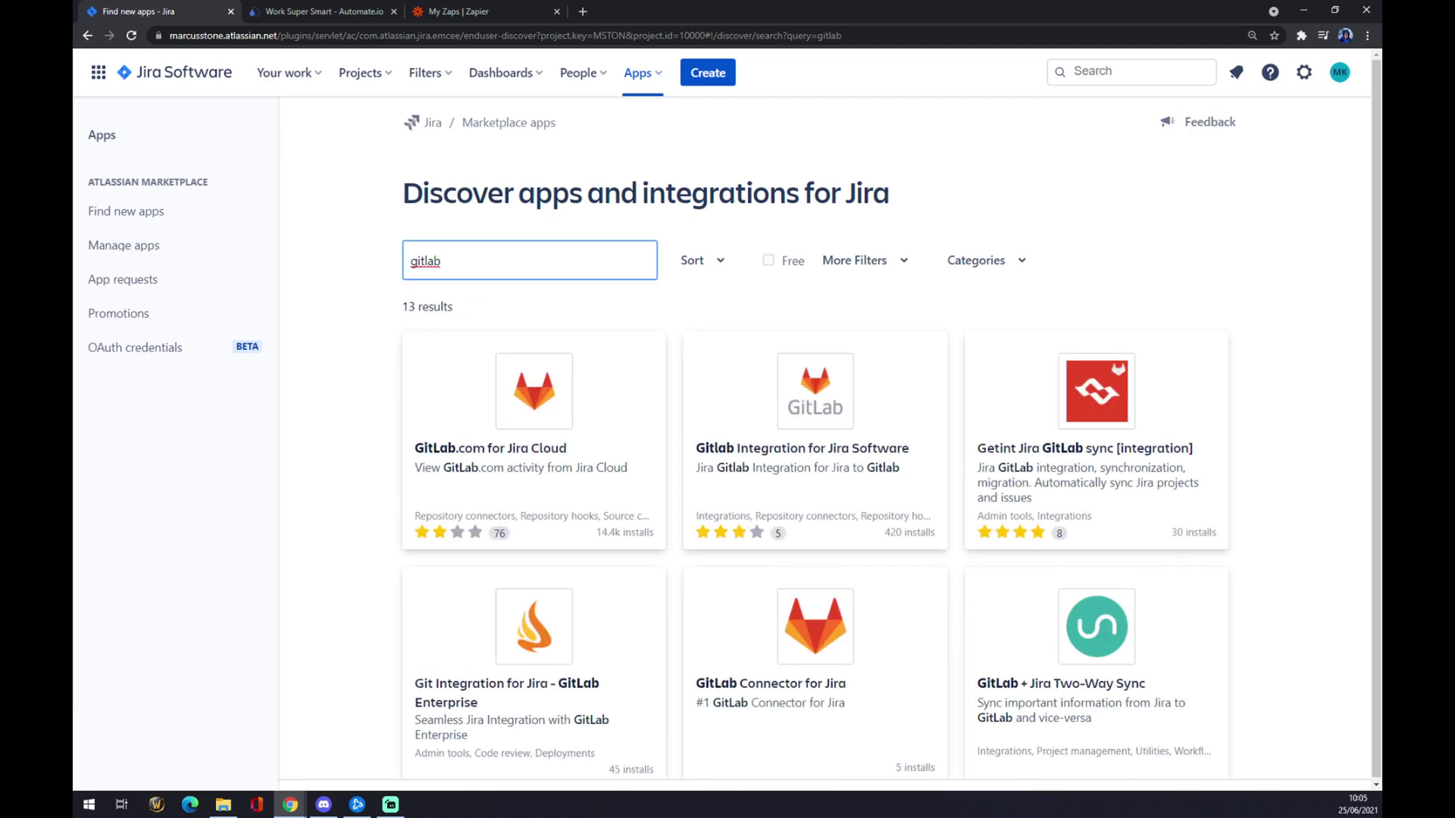
scroll(672, 283, "down", 6)
scroll(692, 292, "down", 4)
scroll(687, 290, "up", 4)
scroll(686, 289, "up", 4)
scroll(543, 302, "up", 2)
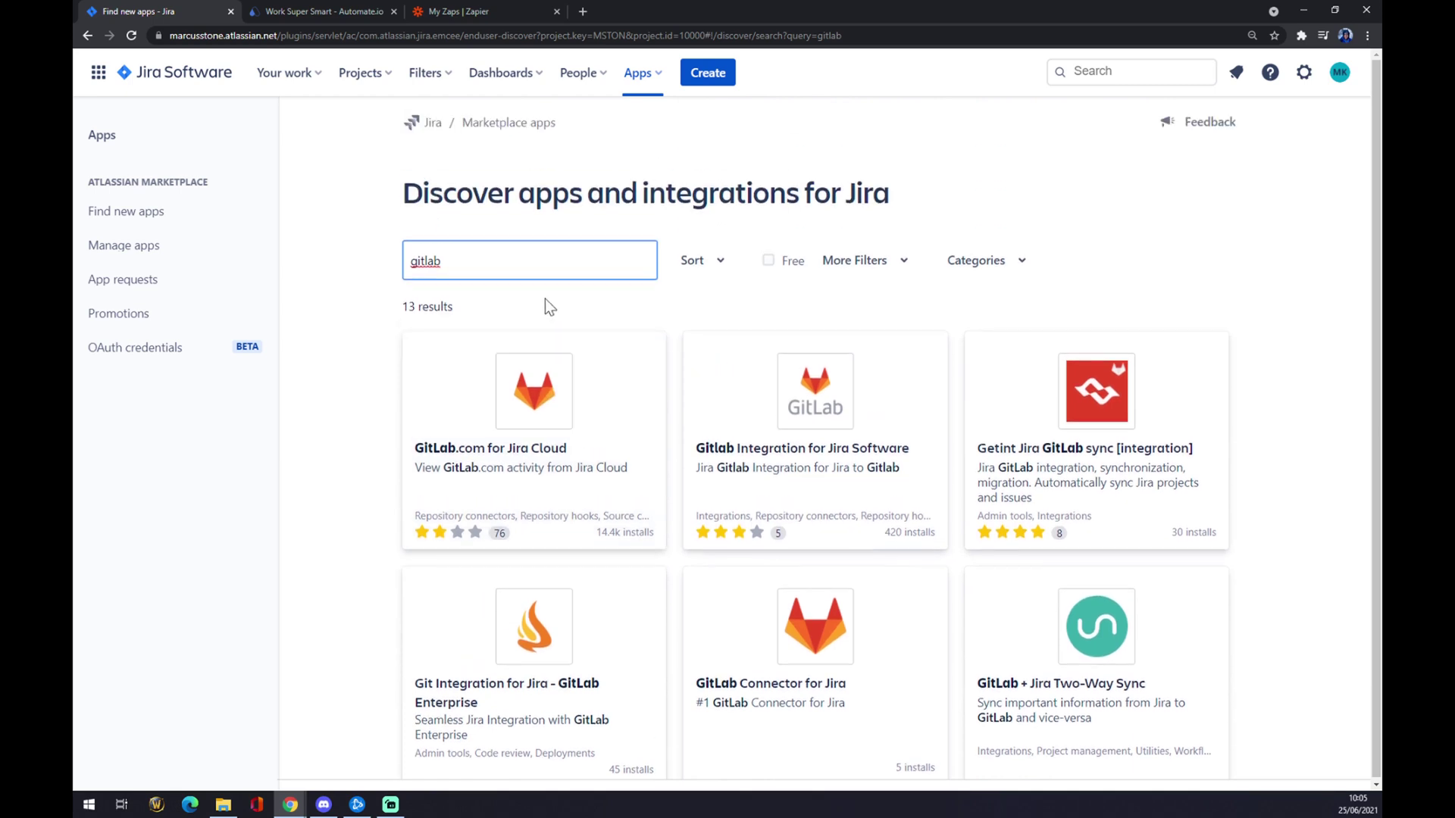
left_click(539, 404)
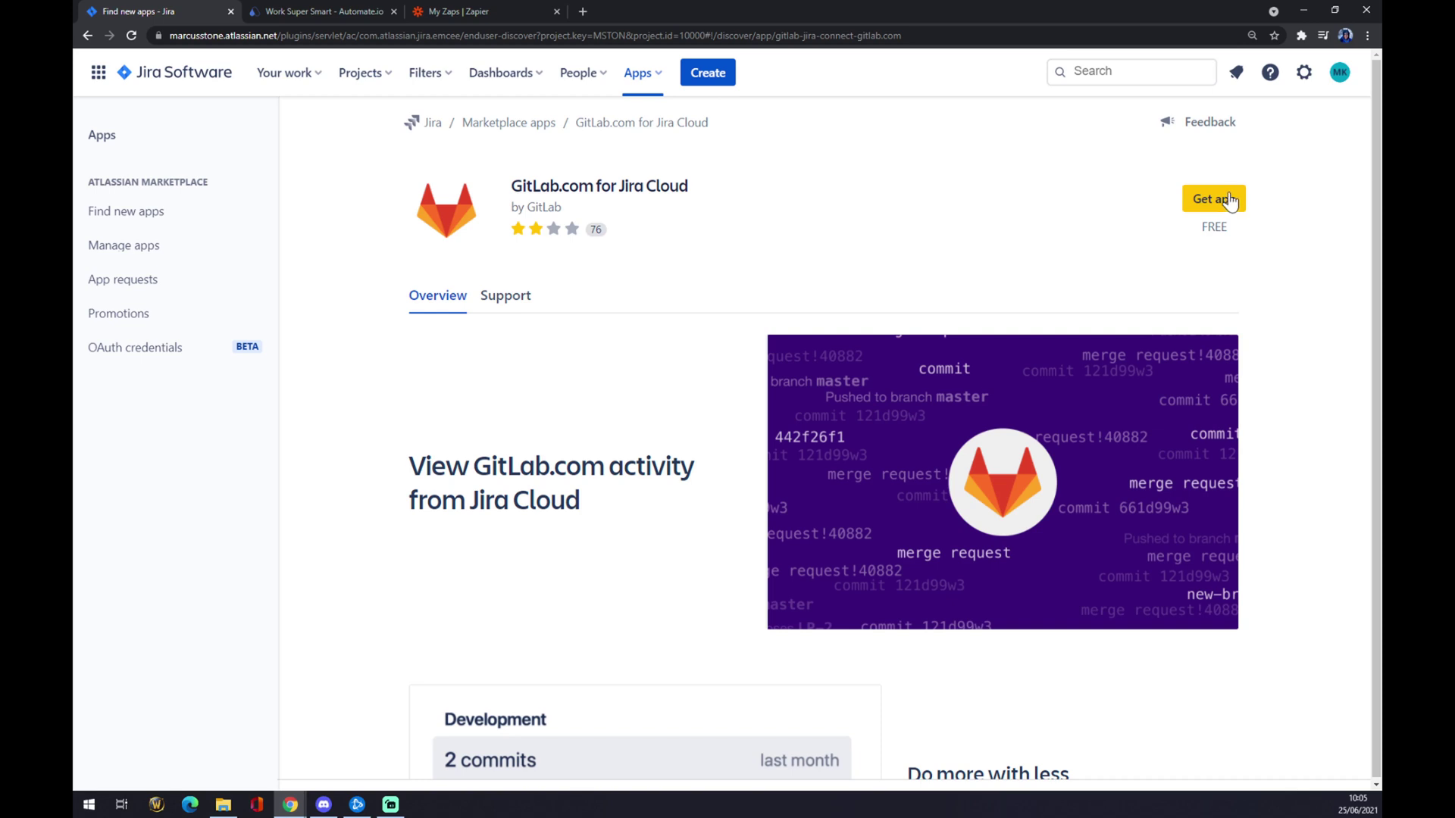
left_click(298, 10)
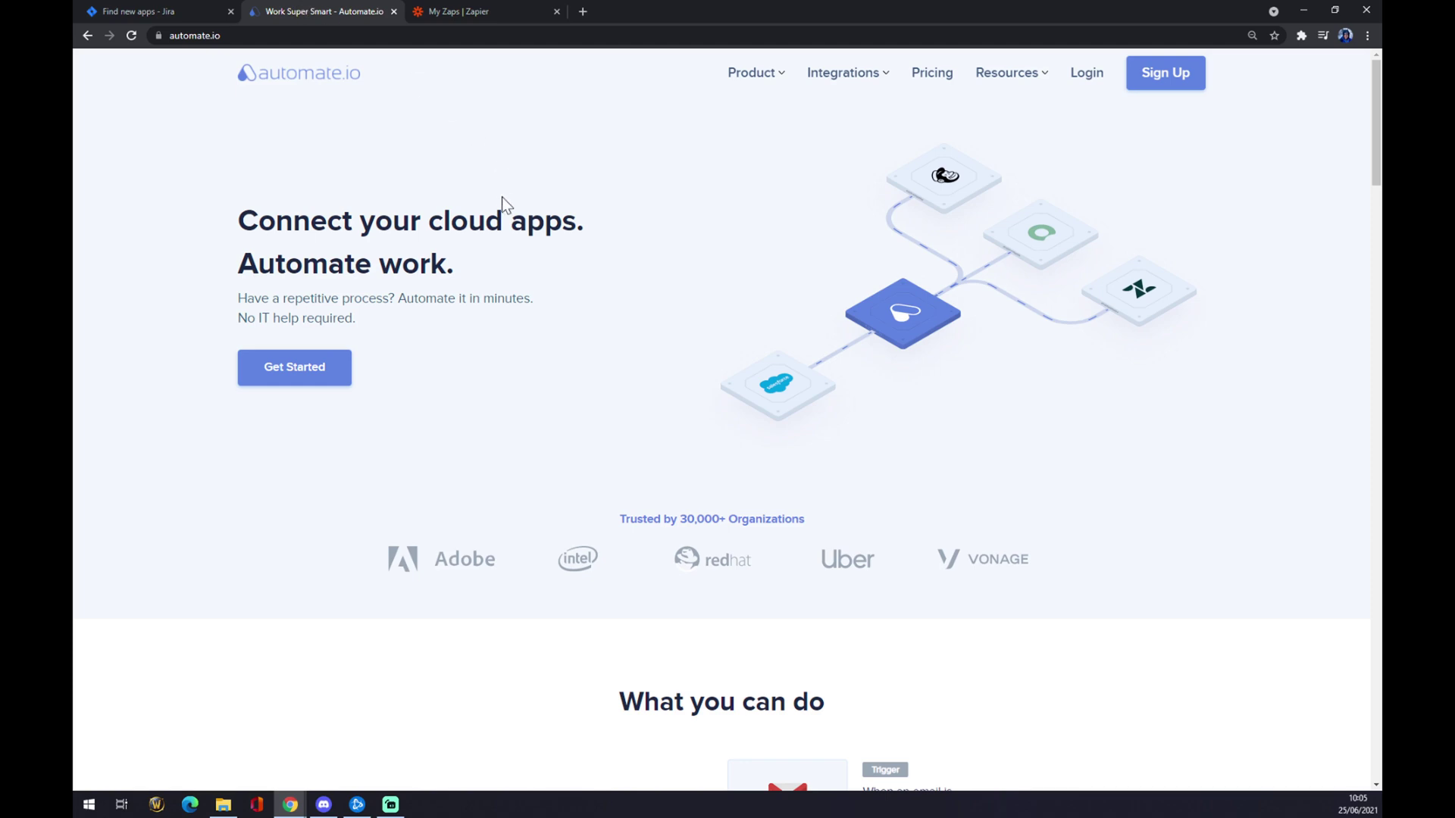
Show Automate.io's full app integrations list via Integrations > See All Categories
mouse_move(852, 85)
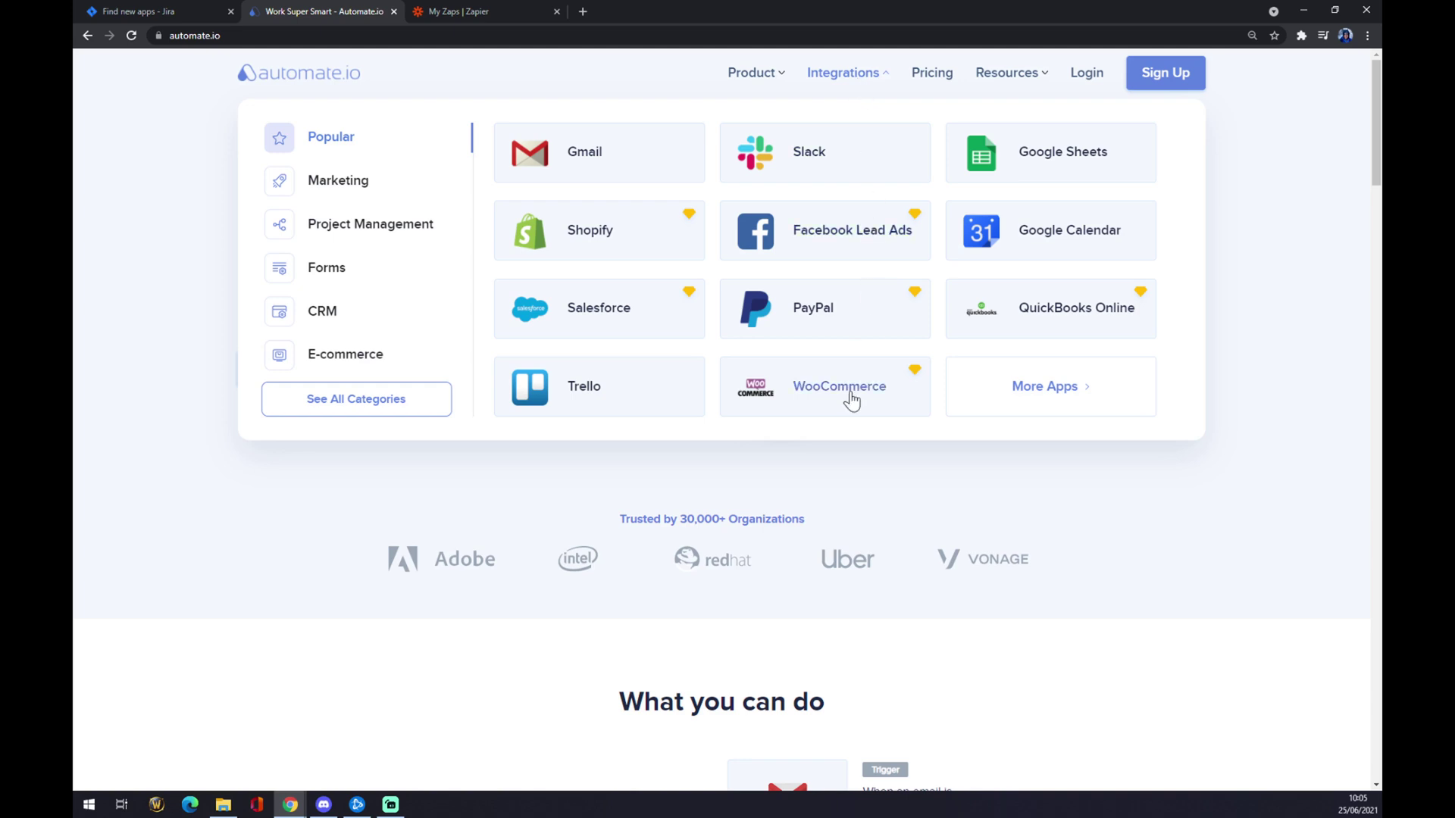
left_click(392, 416)
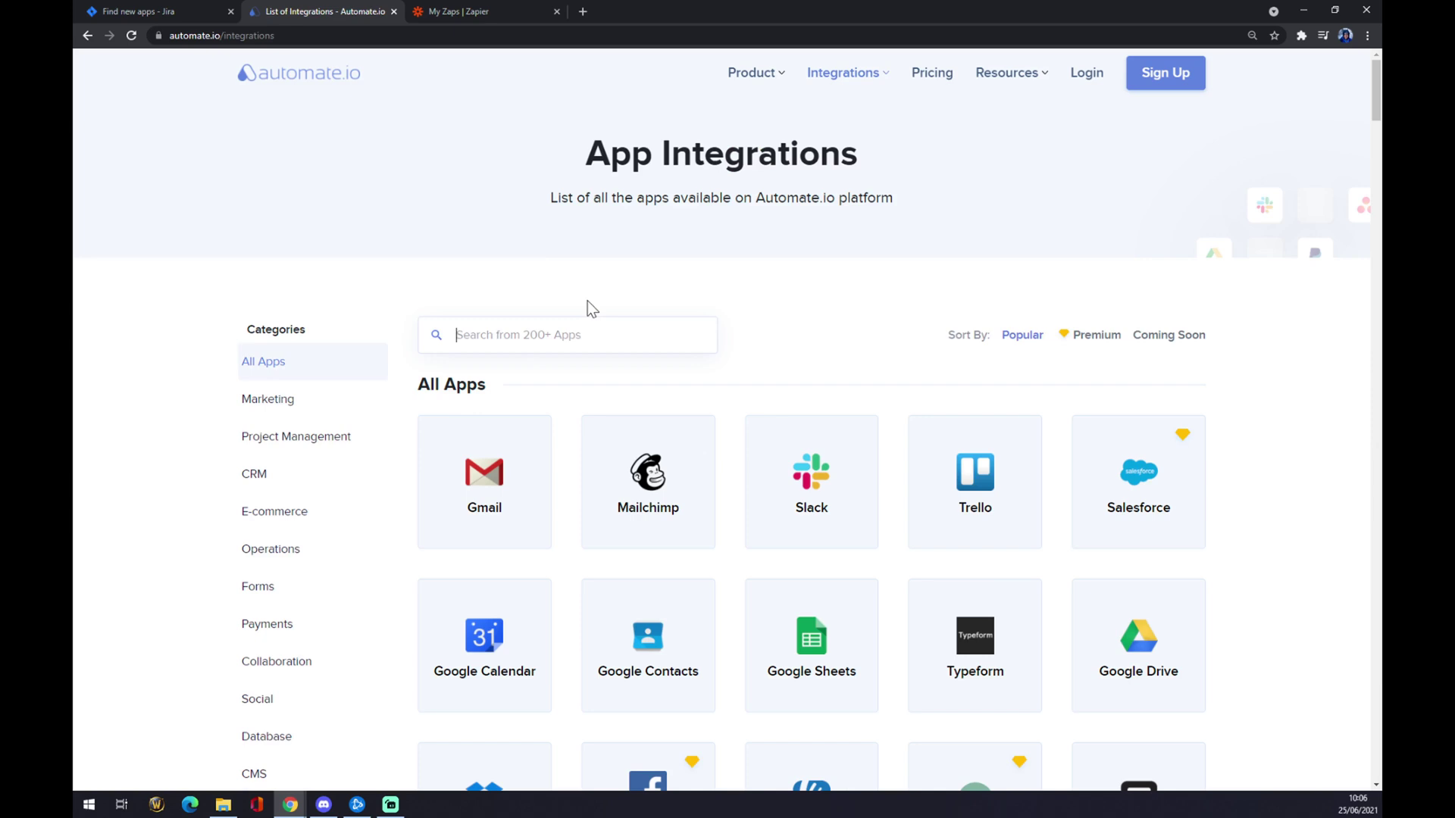
Open Automate.io's Jira integrations and search 'gitlab', then 'git', finding no pairing; go to Zapier
type("jira")
left_click(534, 466)
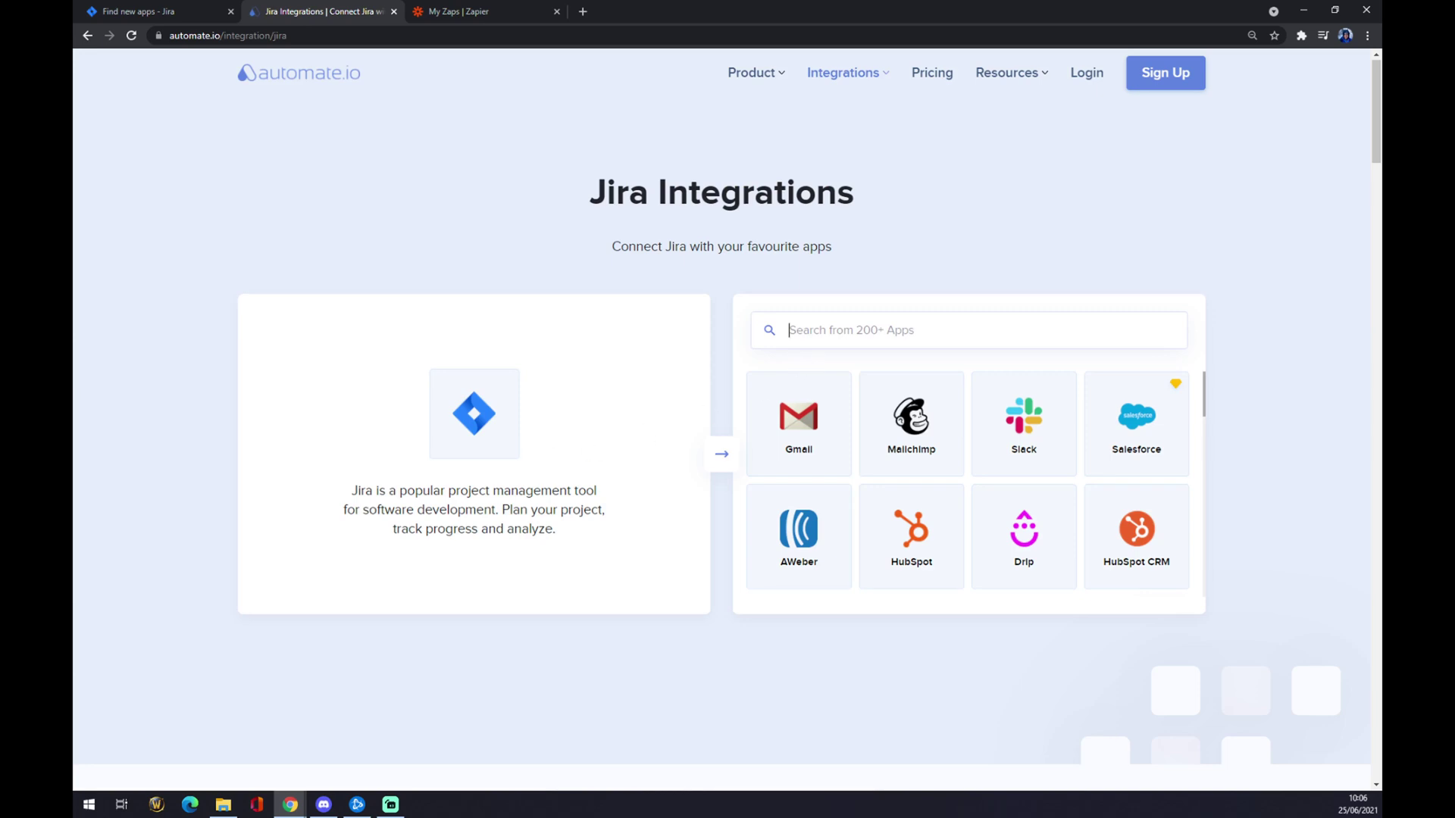
type("gitlab")
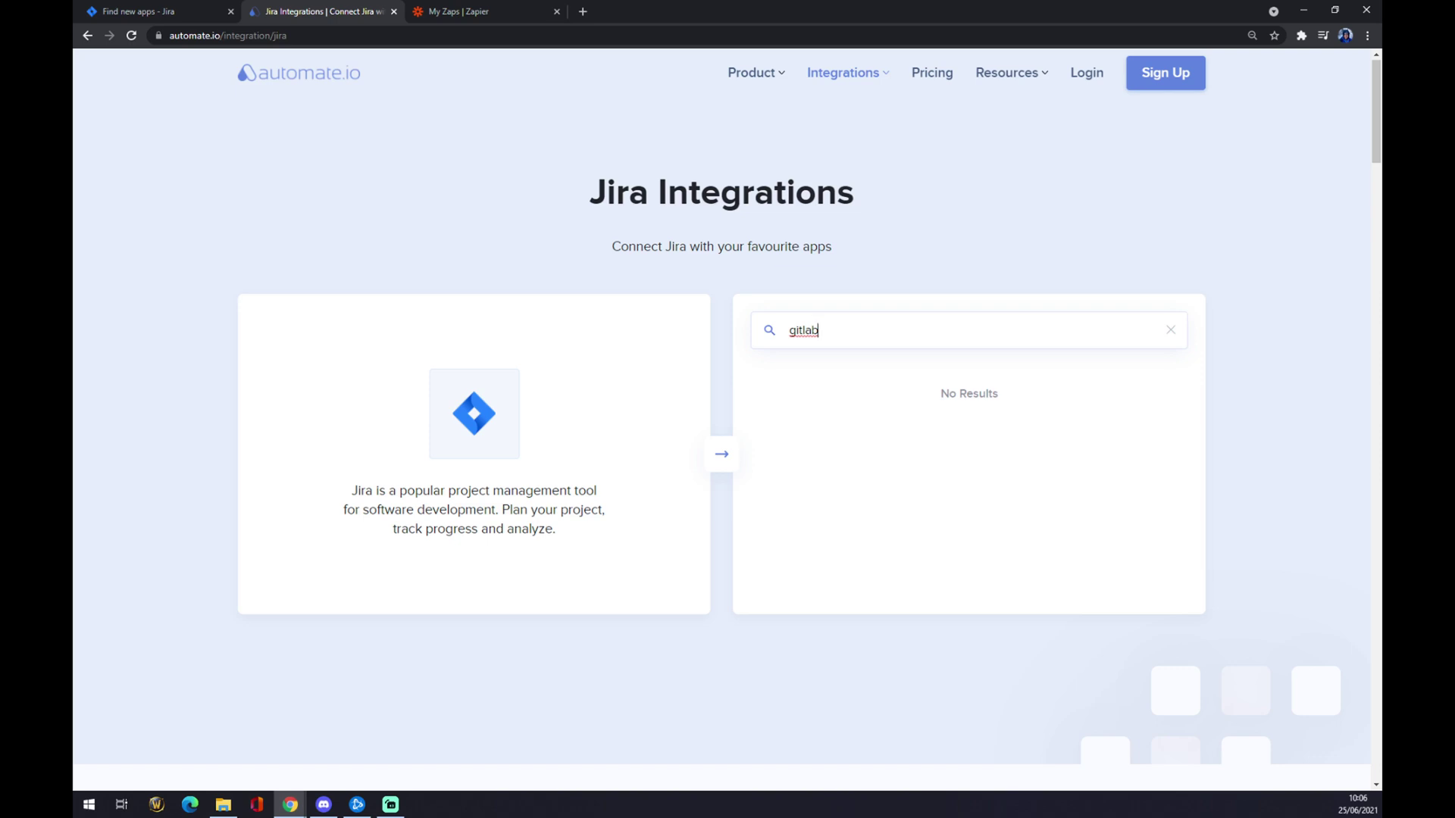
key("BackSpace")
key("BackSpace")
key("BackSpace")
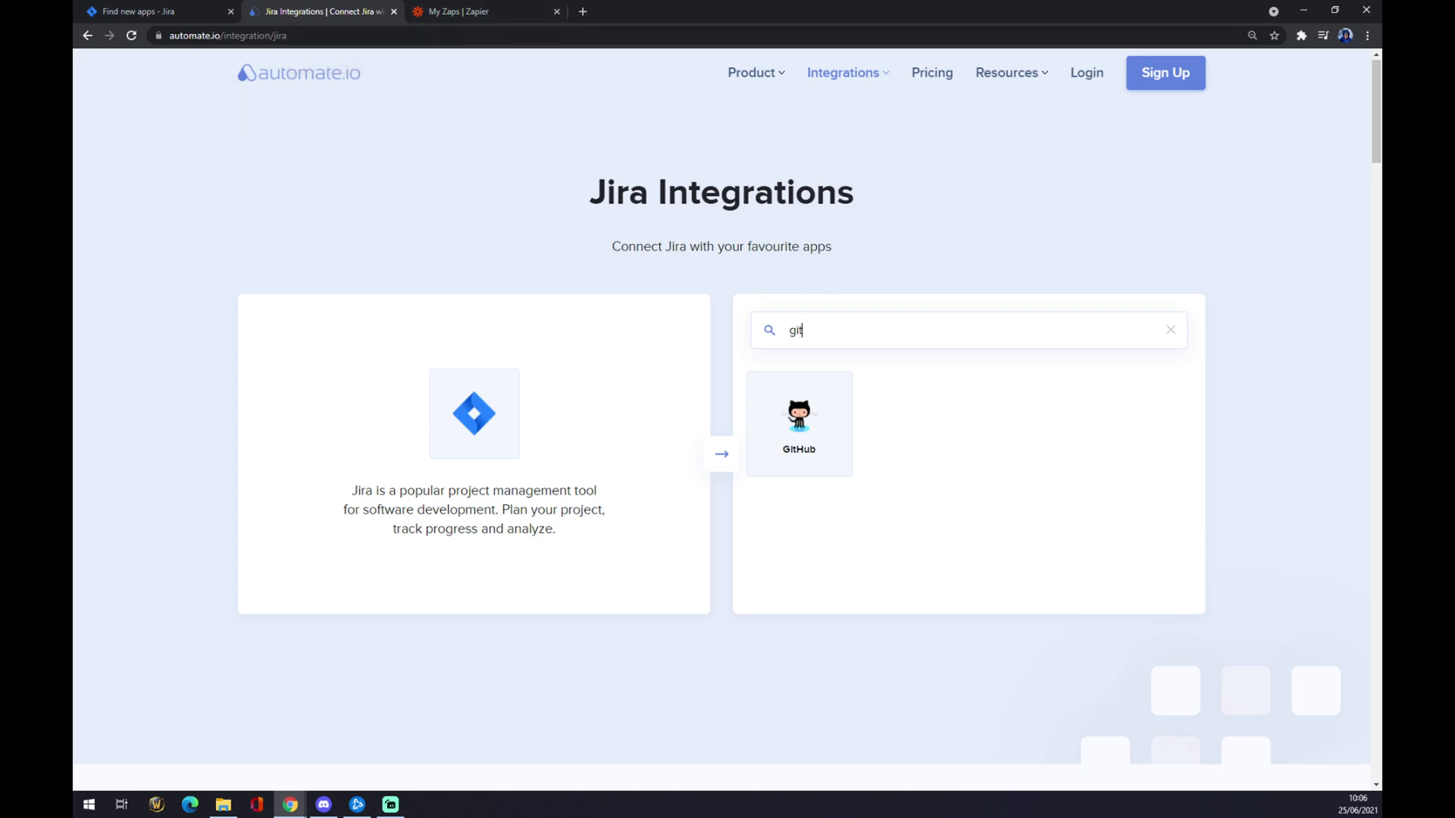
key("BackSpace")
key("BackSpace")
key("BackSpace")
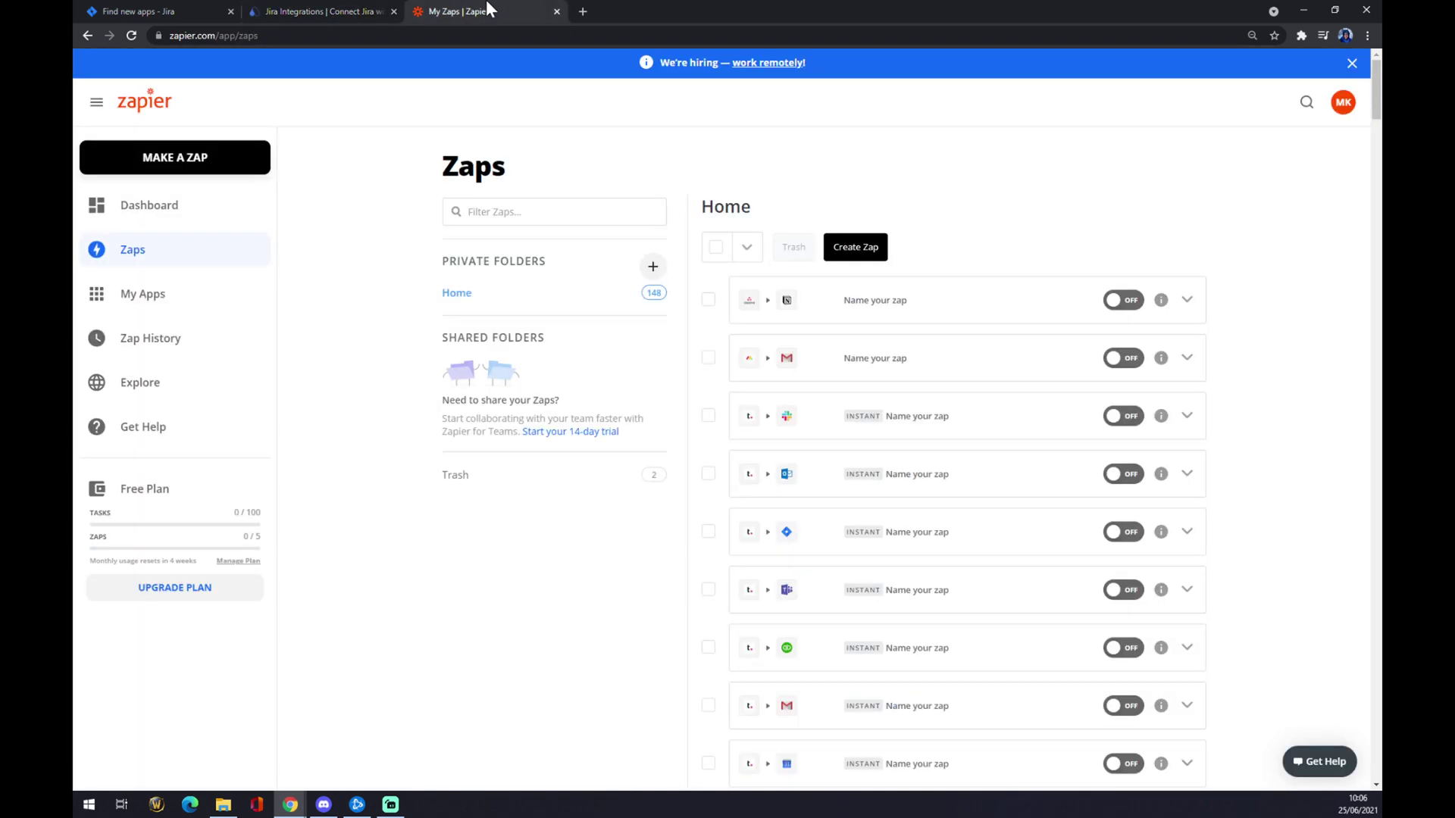
left_click(489, 9)
Create a new zap and name it 'jira to gitlab'
left_click(187, 171)
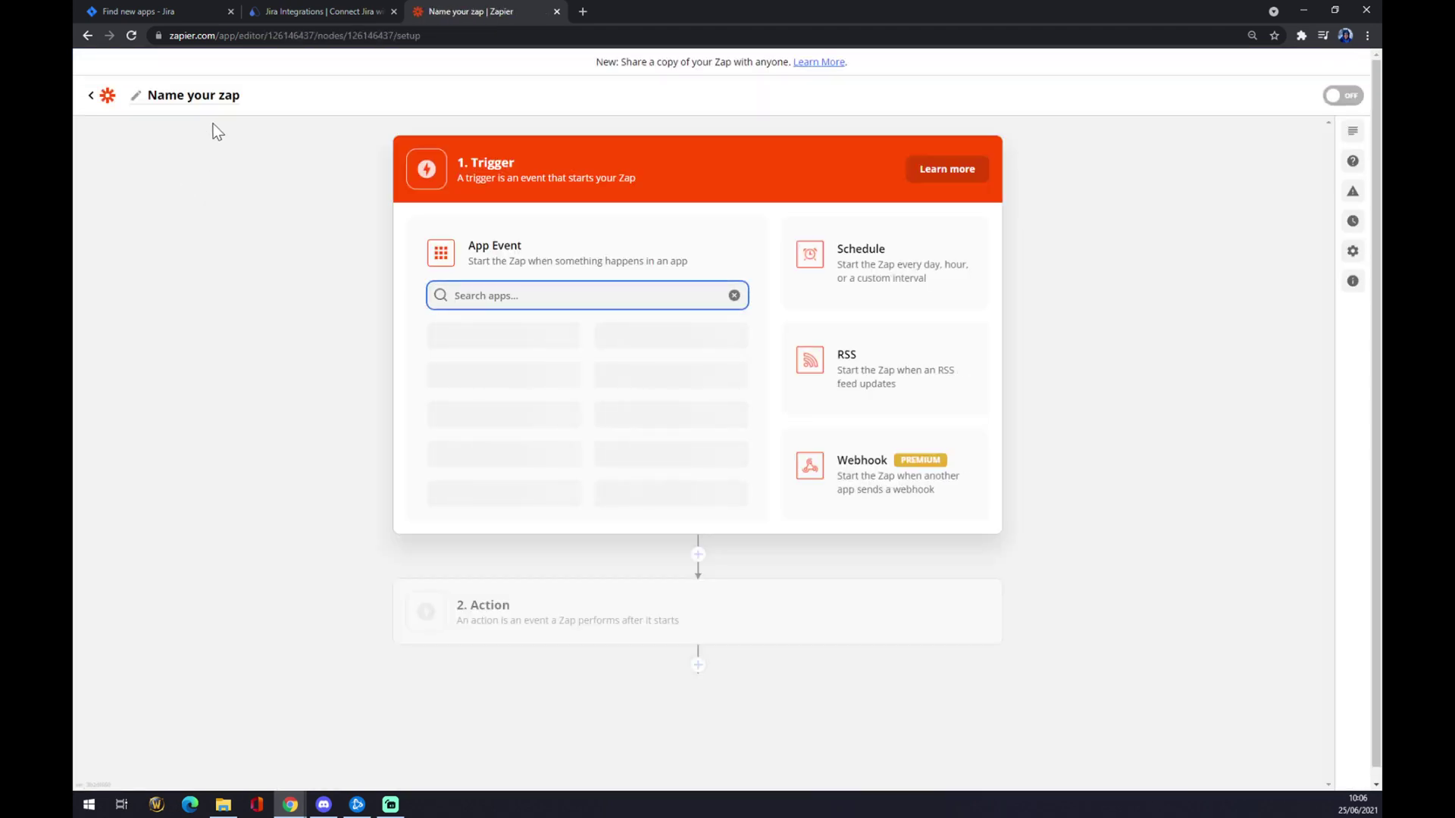
left_click(200, 97)
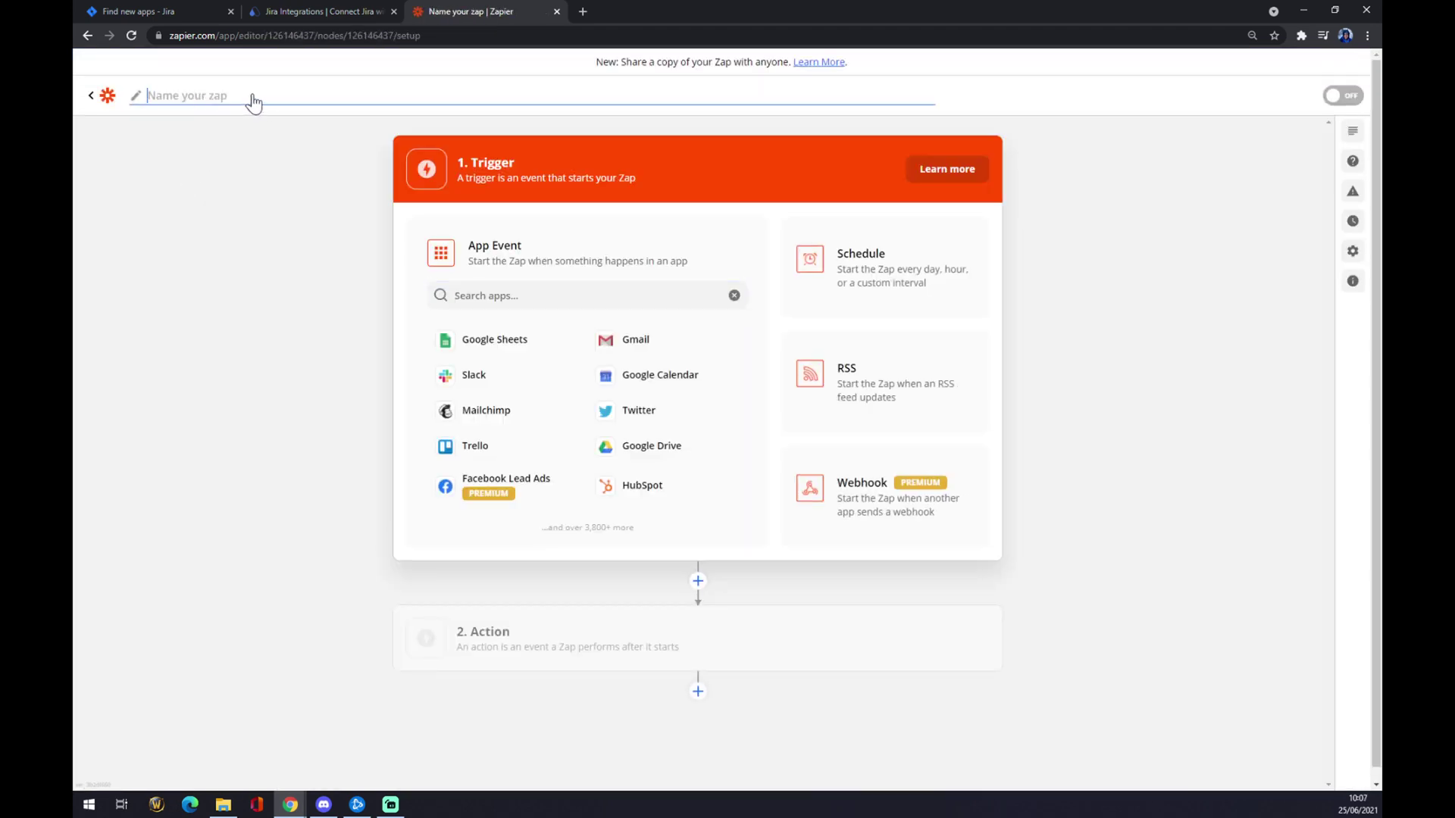
type("jira to gitlab")
key("Return")
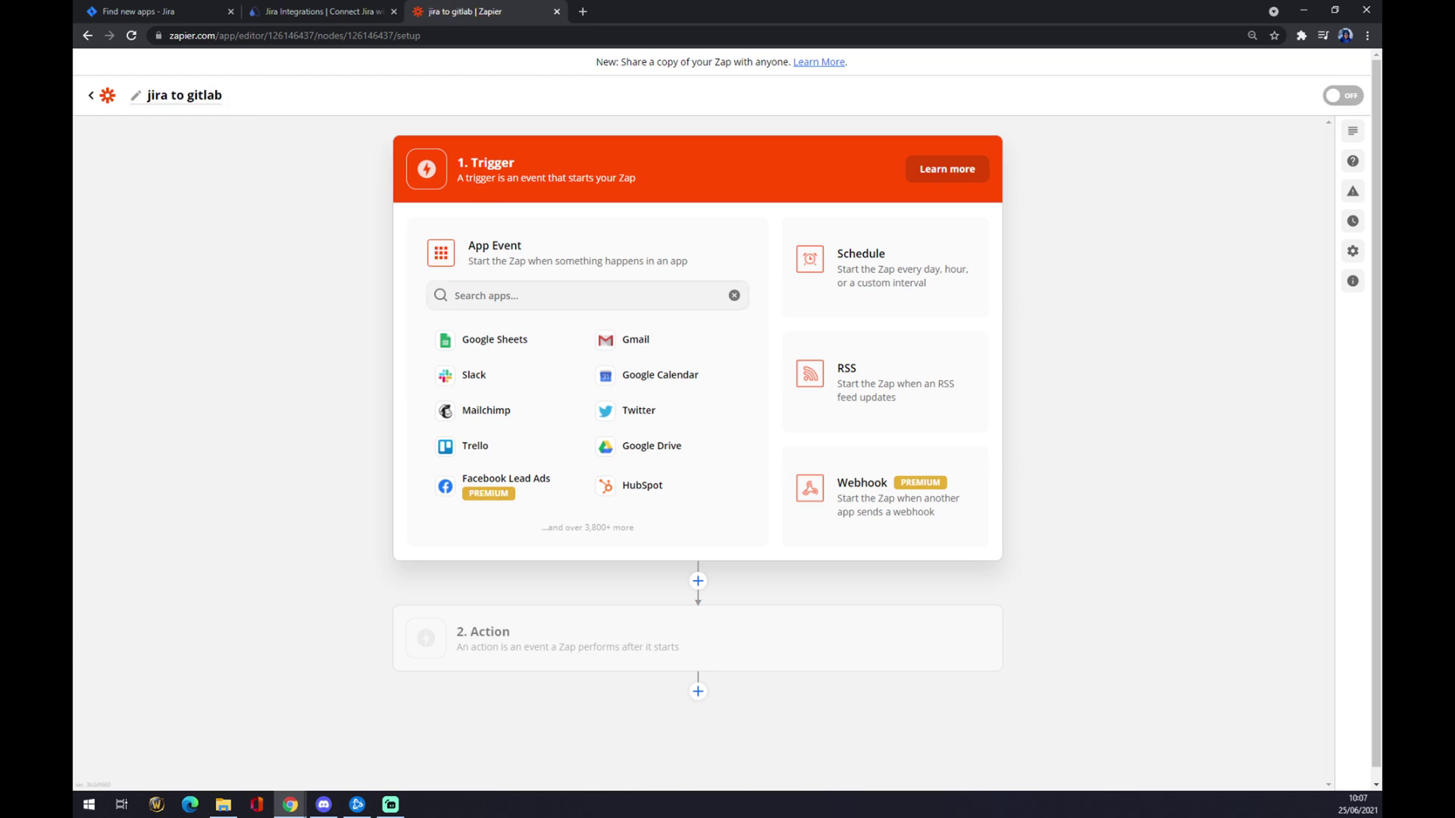
Set the trigger app to Jira Software Cloud with the New Issue event
left_click(531, 295)
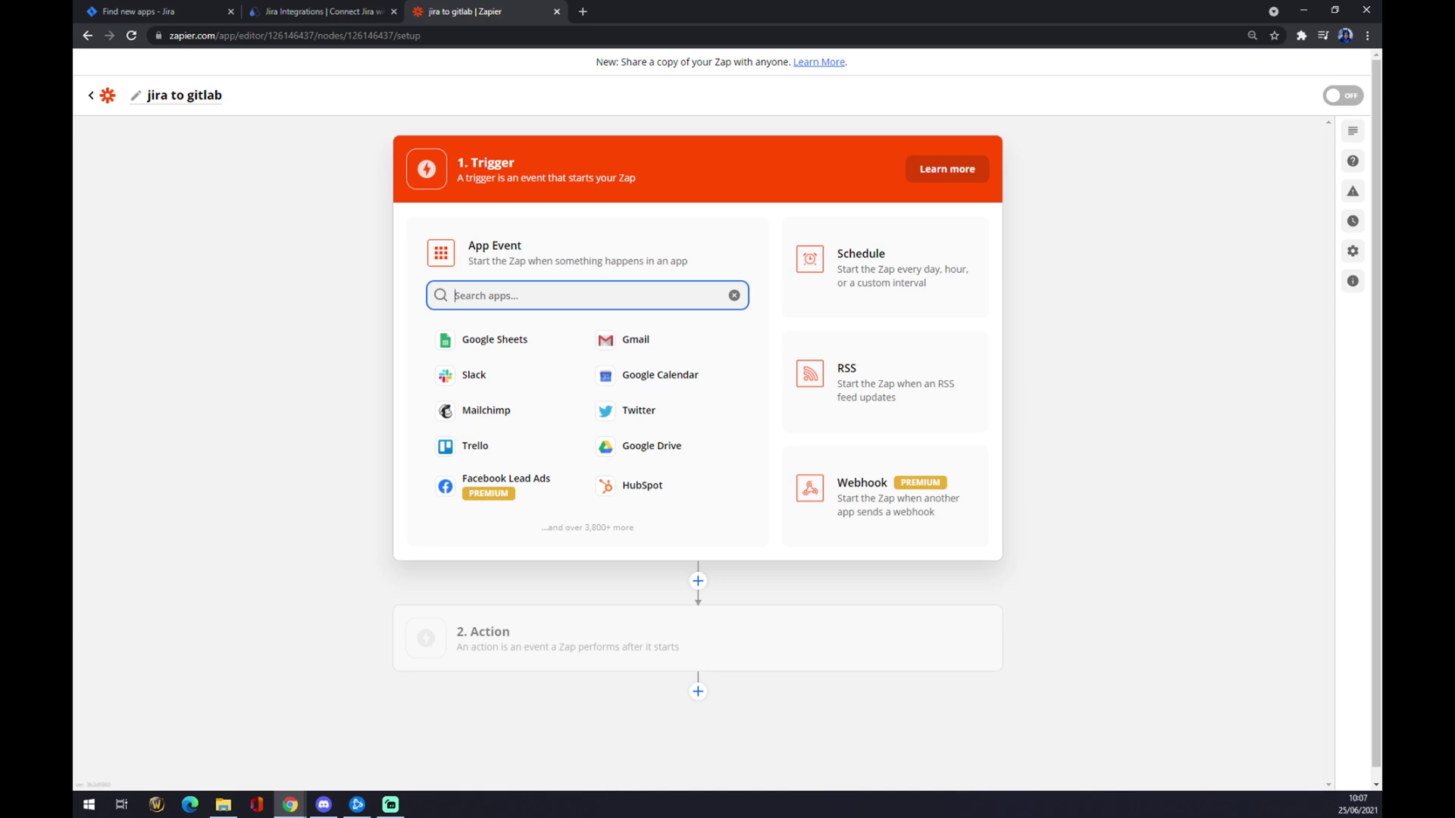
type("jira")
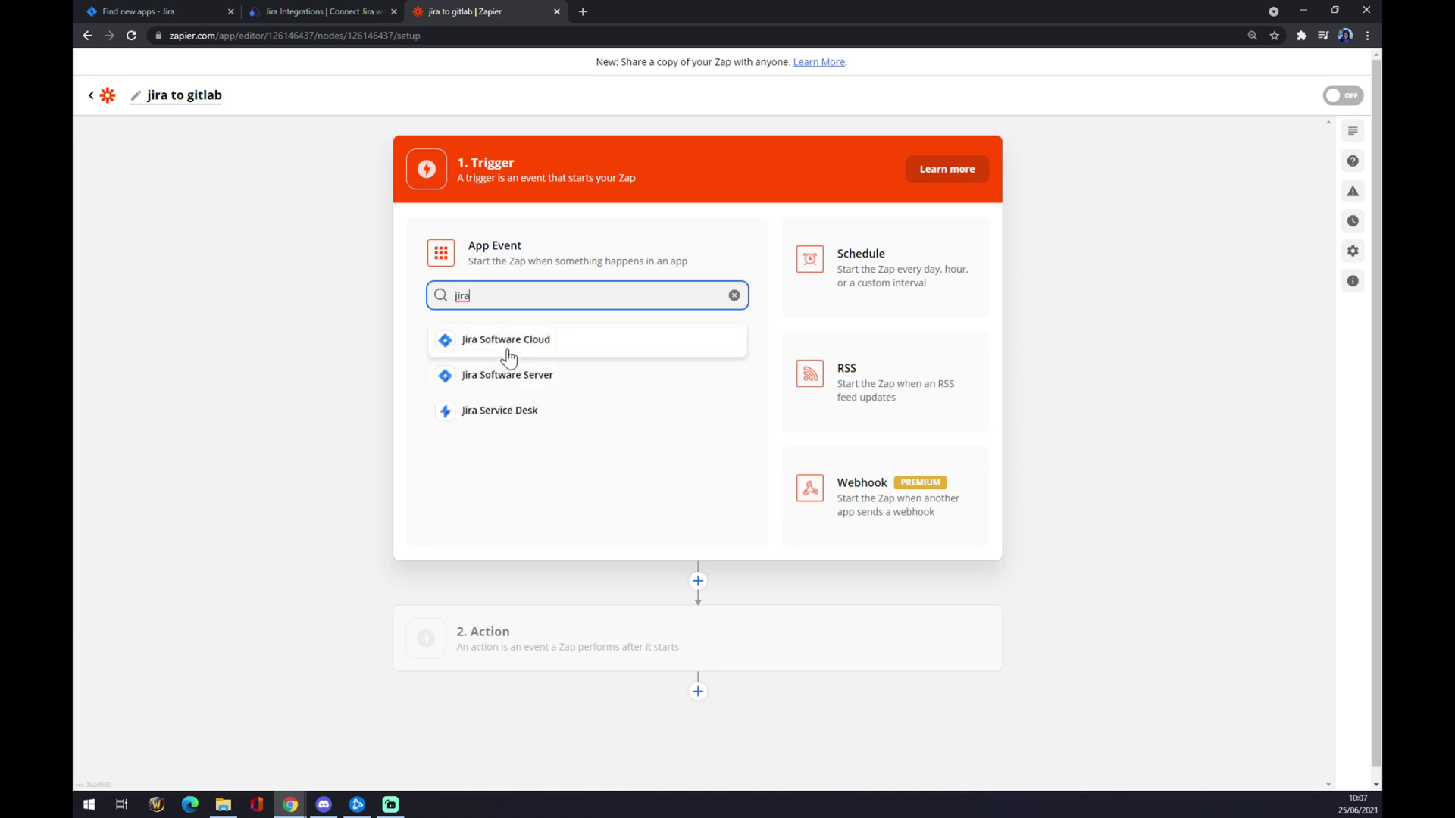
left_click(507, 341)
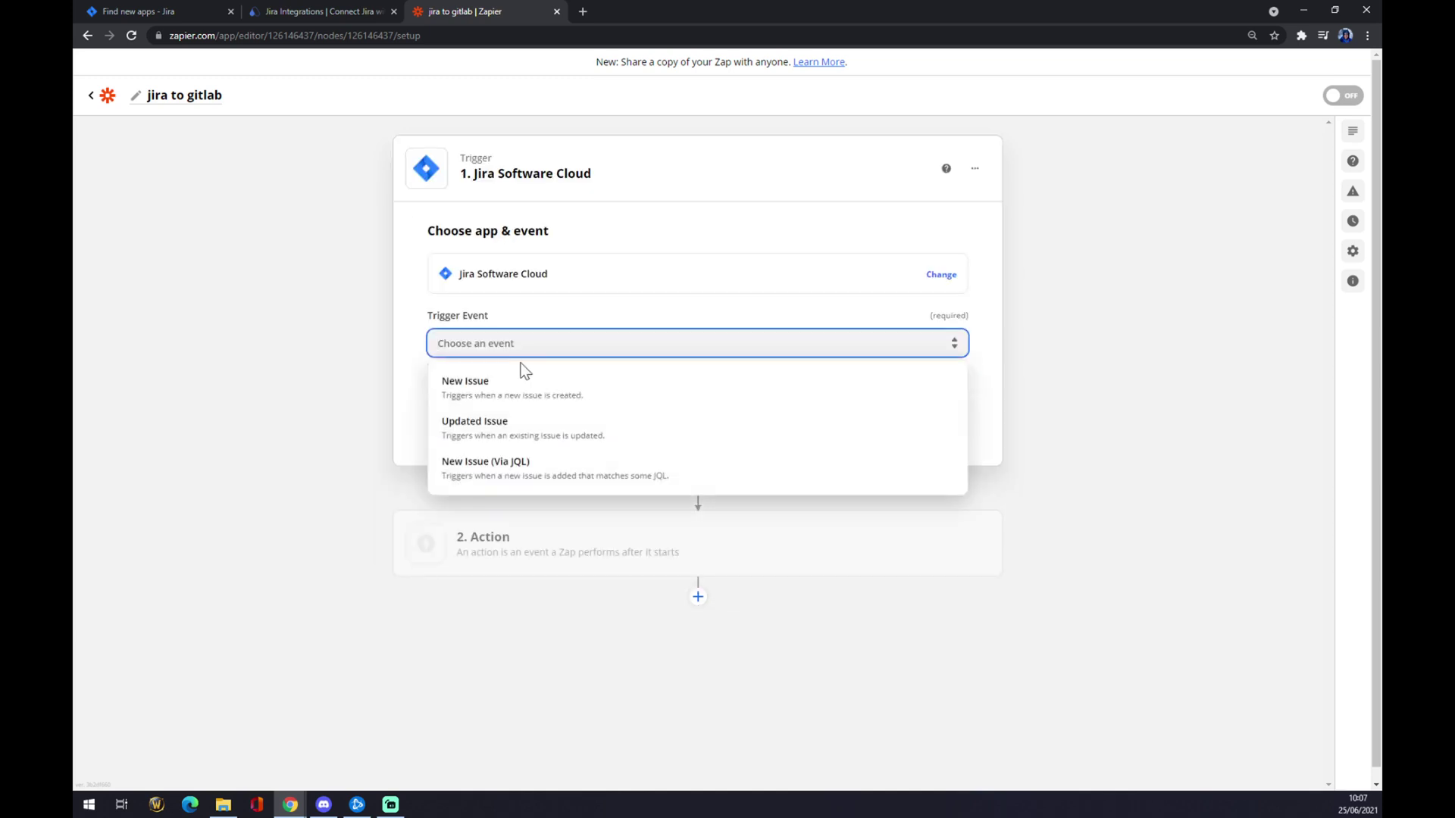
left_click(504, 390)
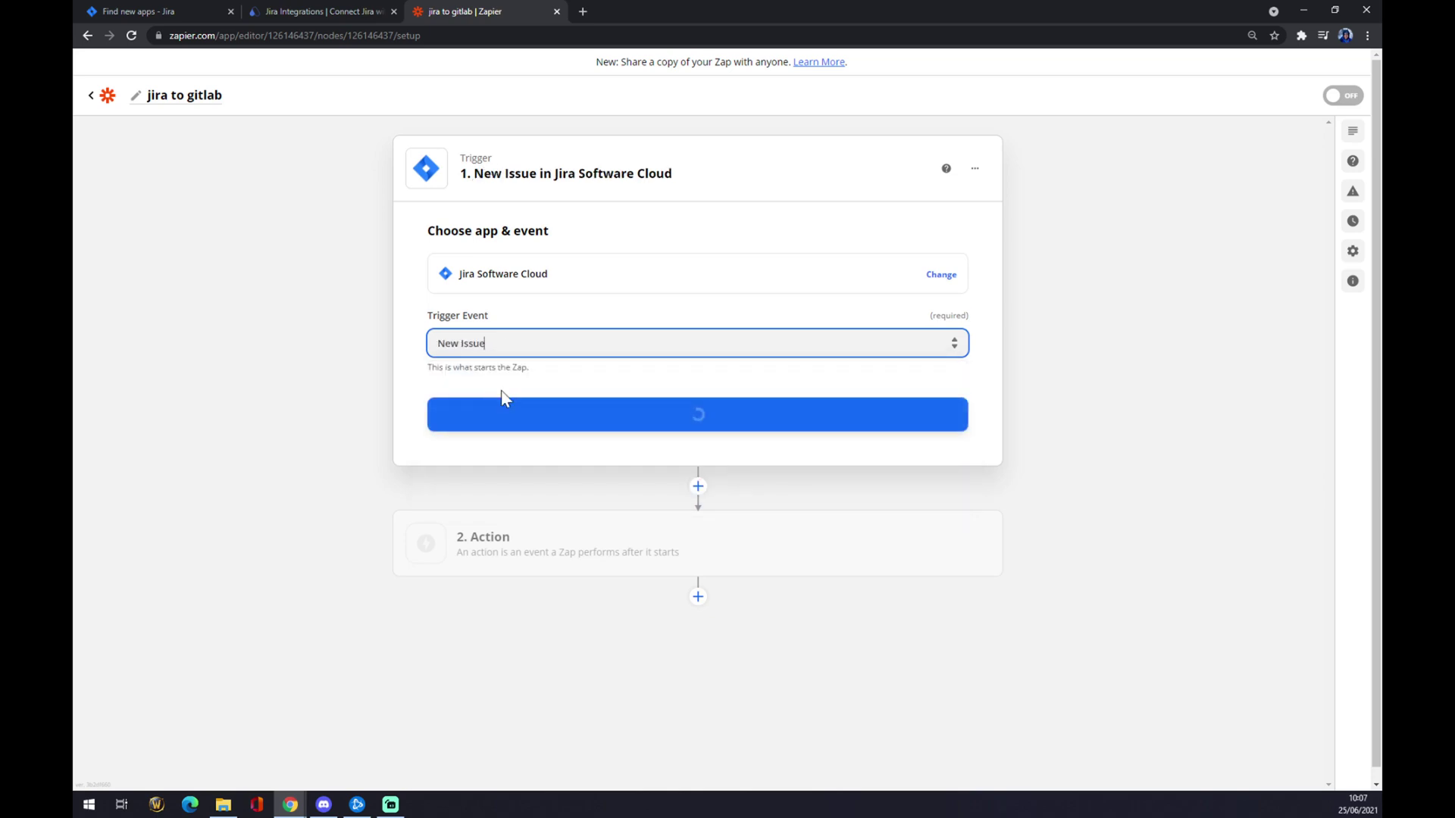
left_click(622, 422)
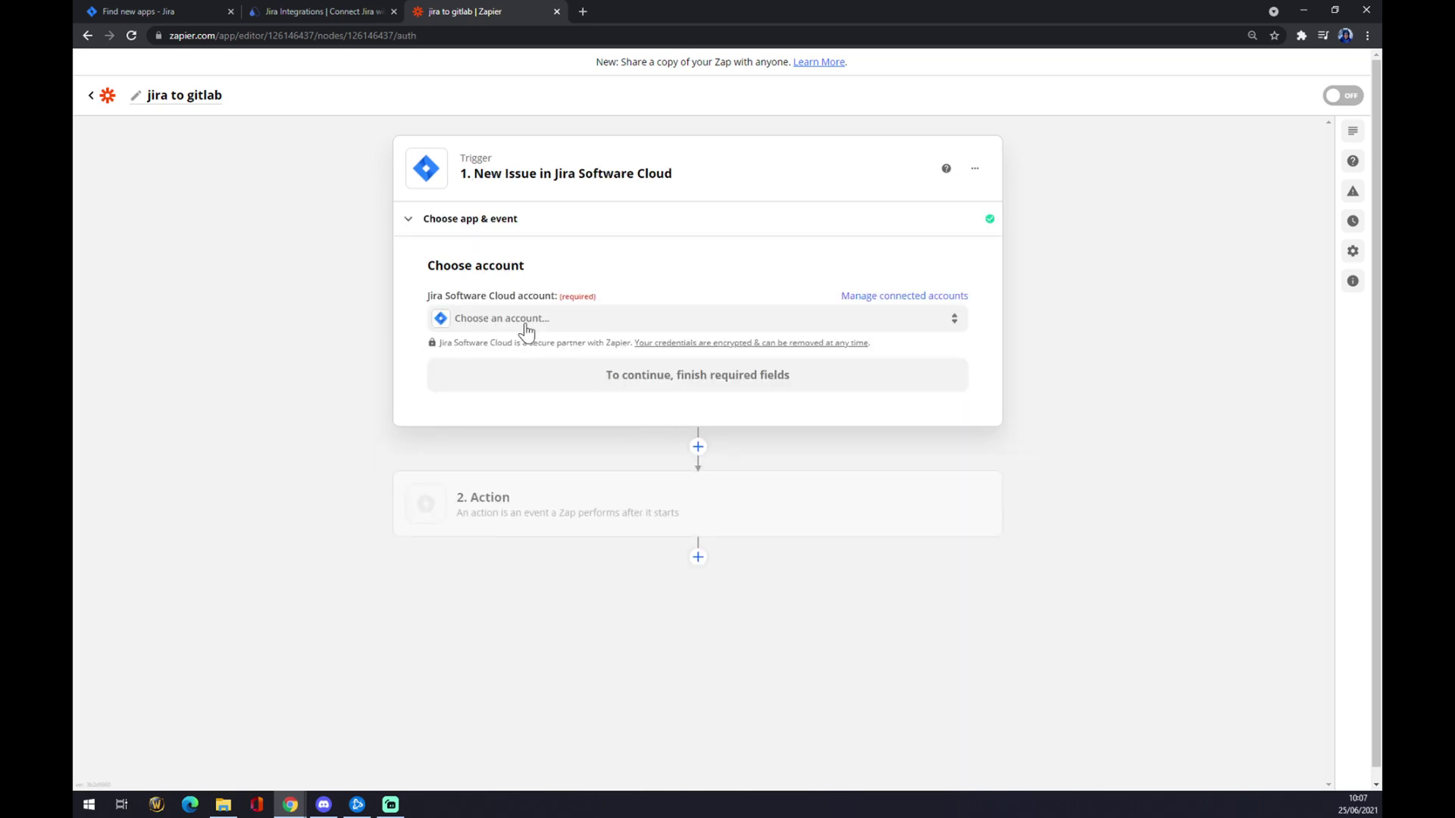
Use the connected Jira account and watch the MStone project for new issues
left_click(521, 324)
left_click(512, 438)
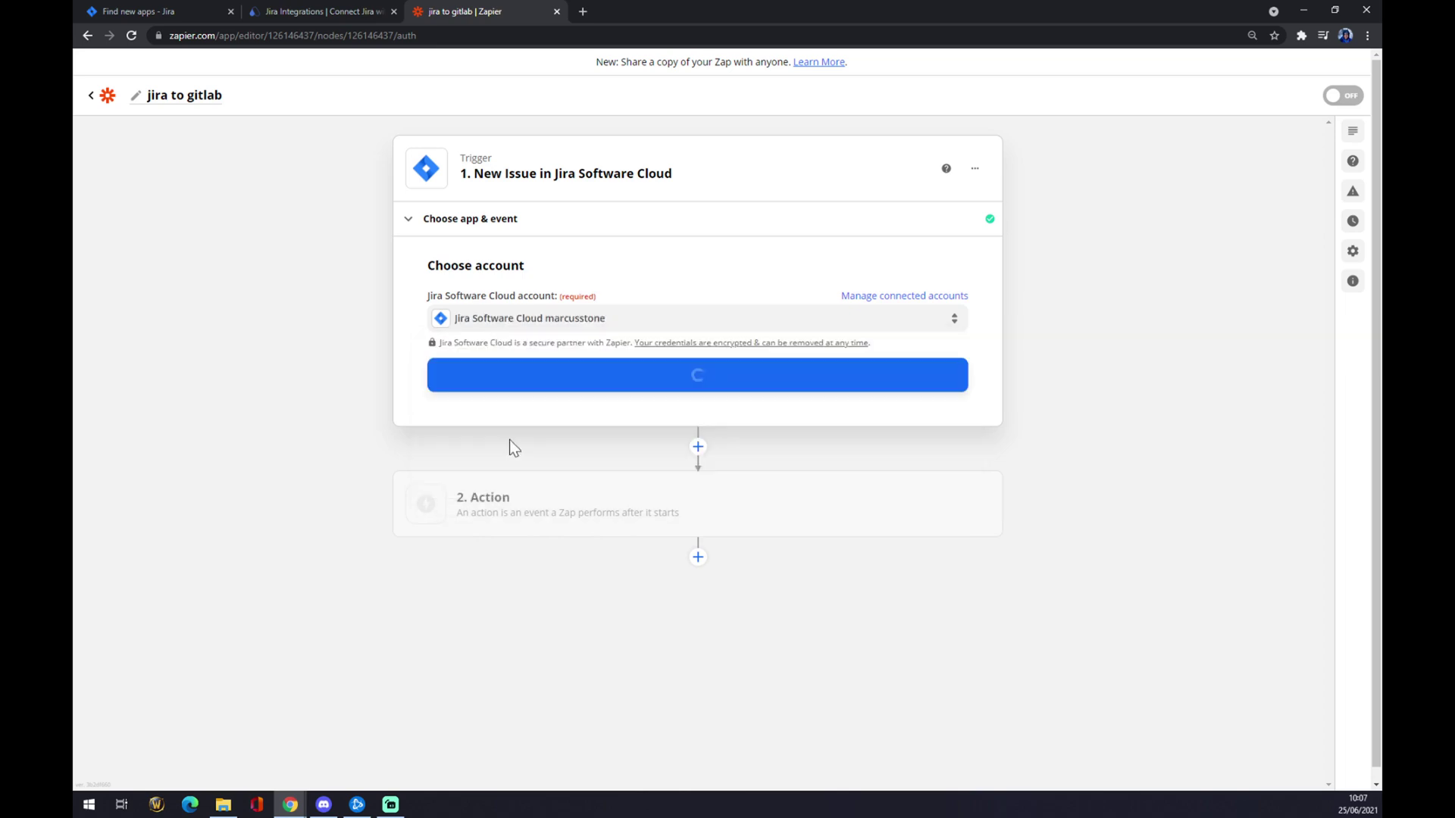
left_click(671, 383)
left_click(581, 365)
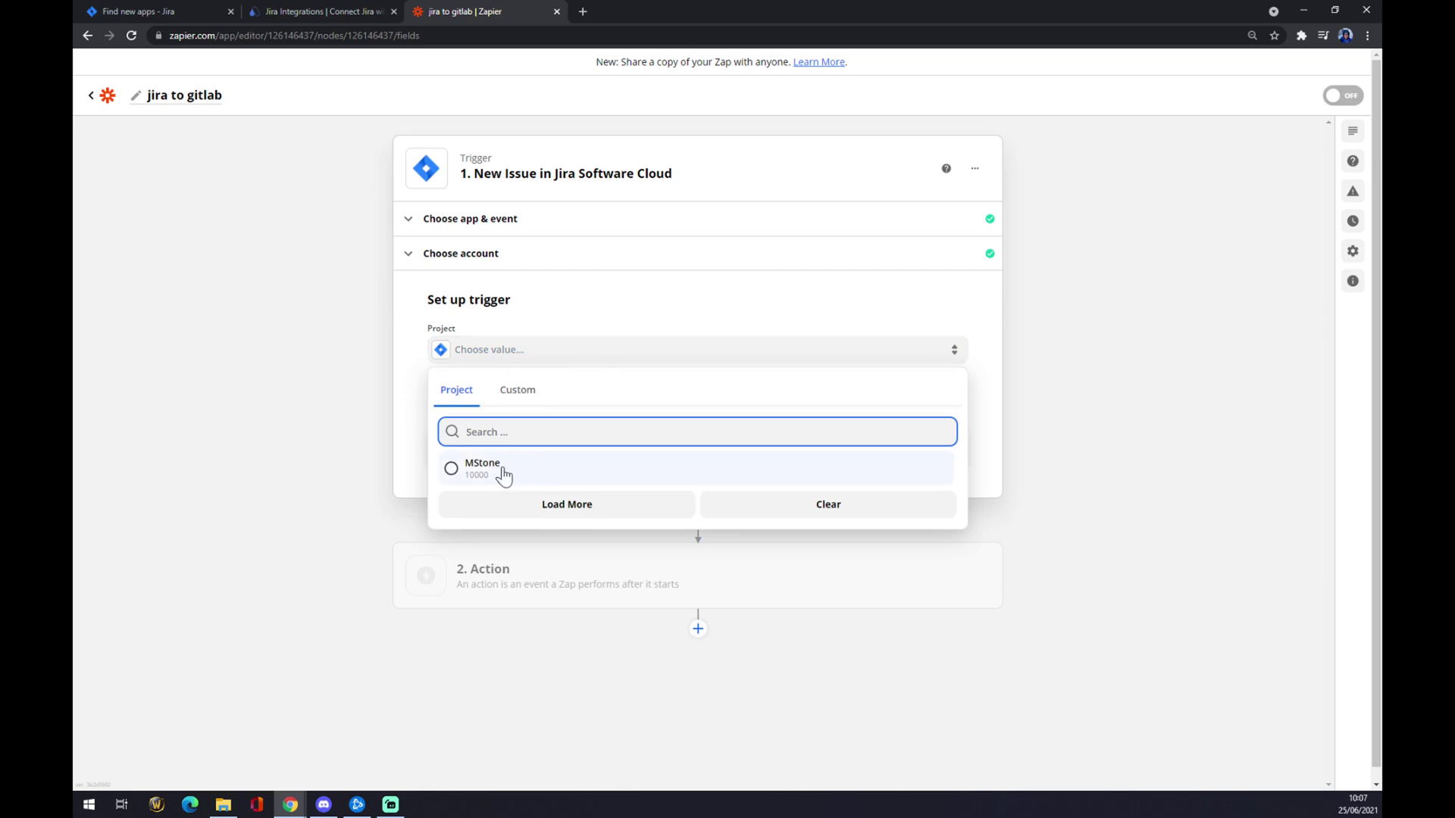
left_click(503, 471)
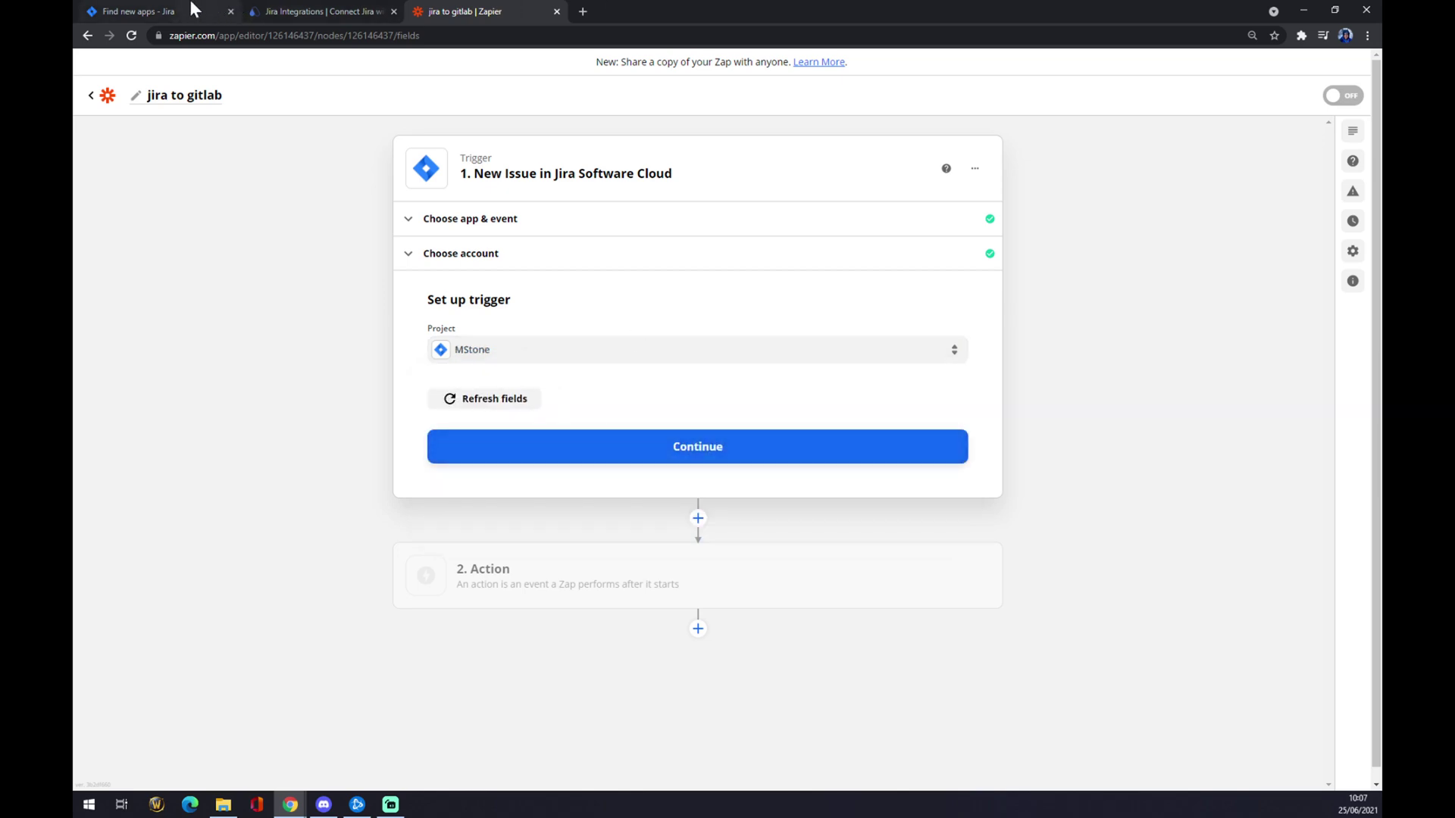
left_click(153, 15)
left_click(445, 9)
left_click(692, 454)
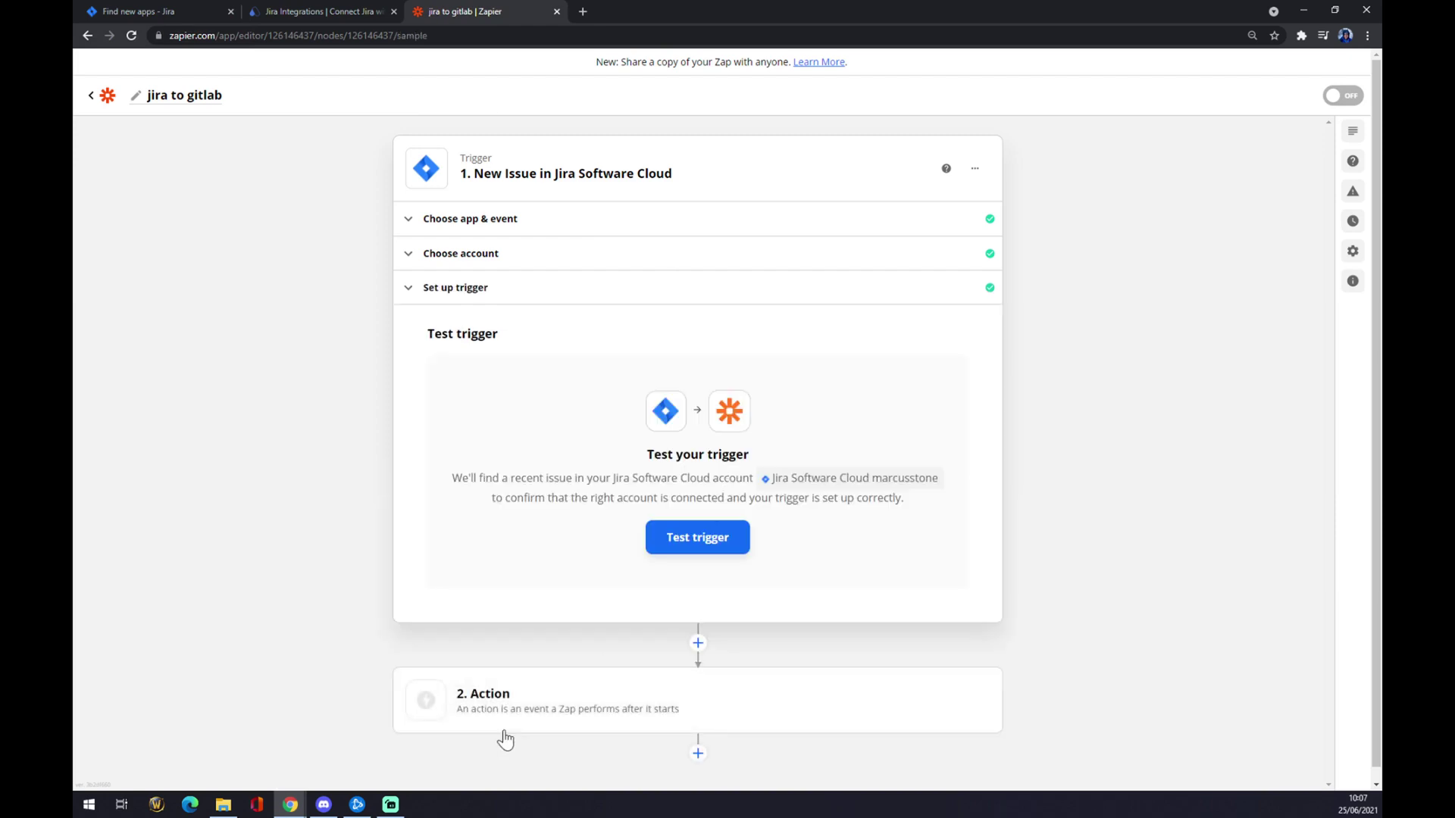
left_click(584, 718)
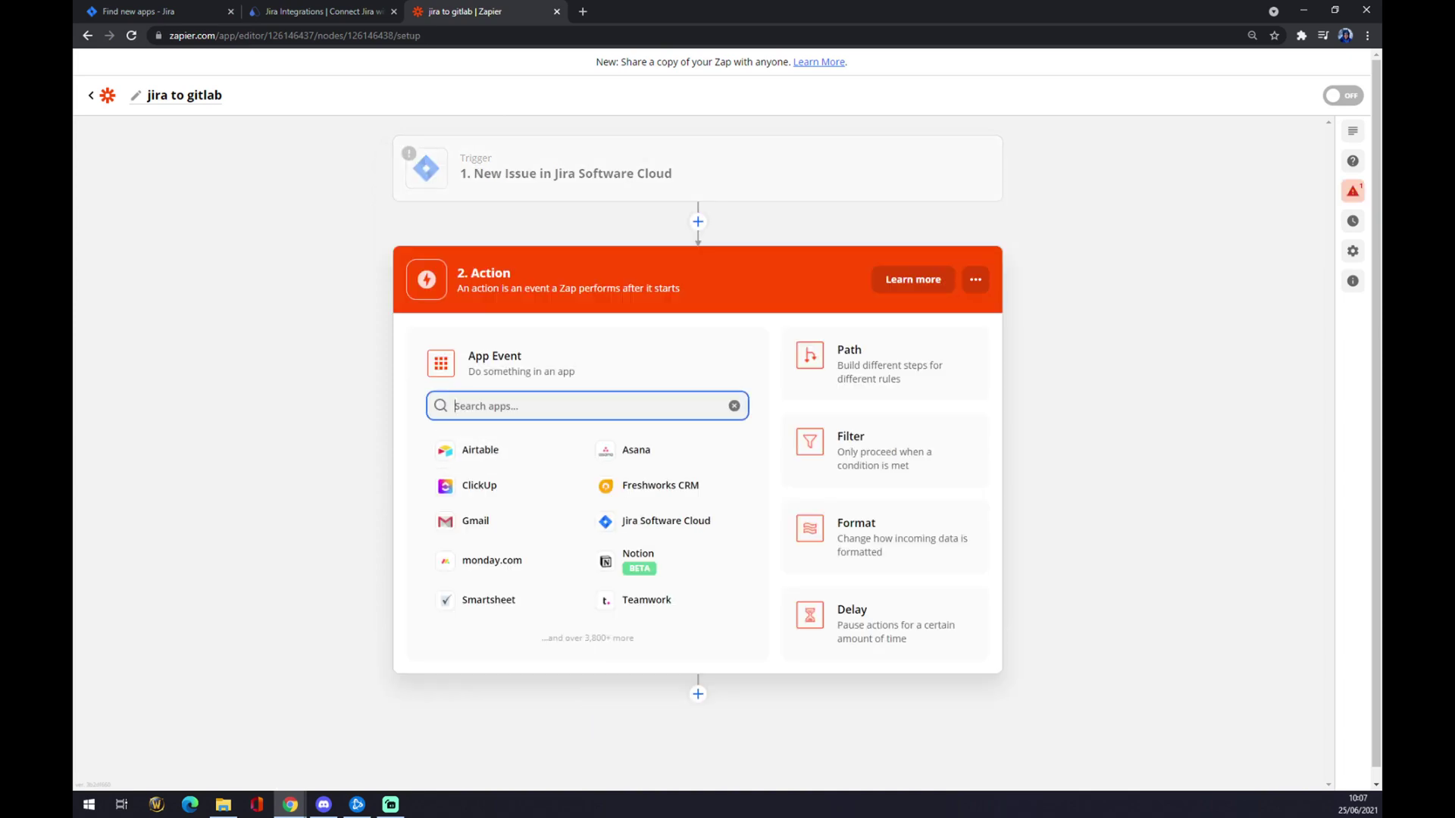
Make the action Create Issue in GitLab and confirm the app and event
type("gitla")
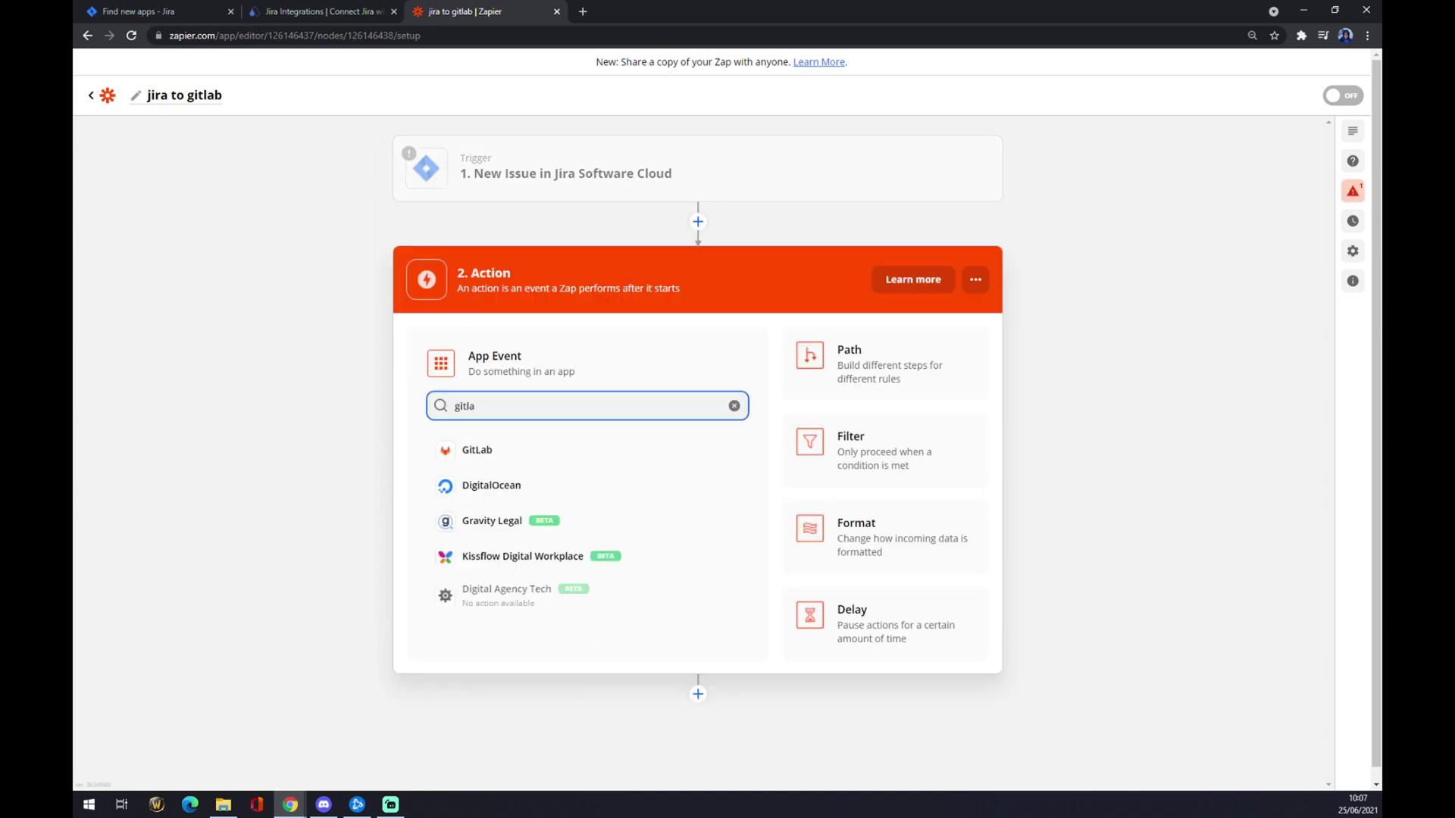
left_click(477, 452)
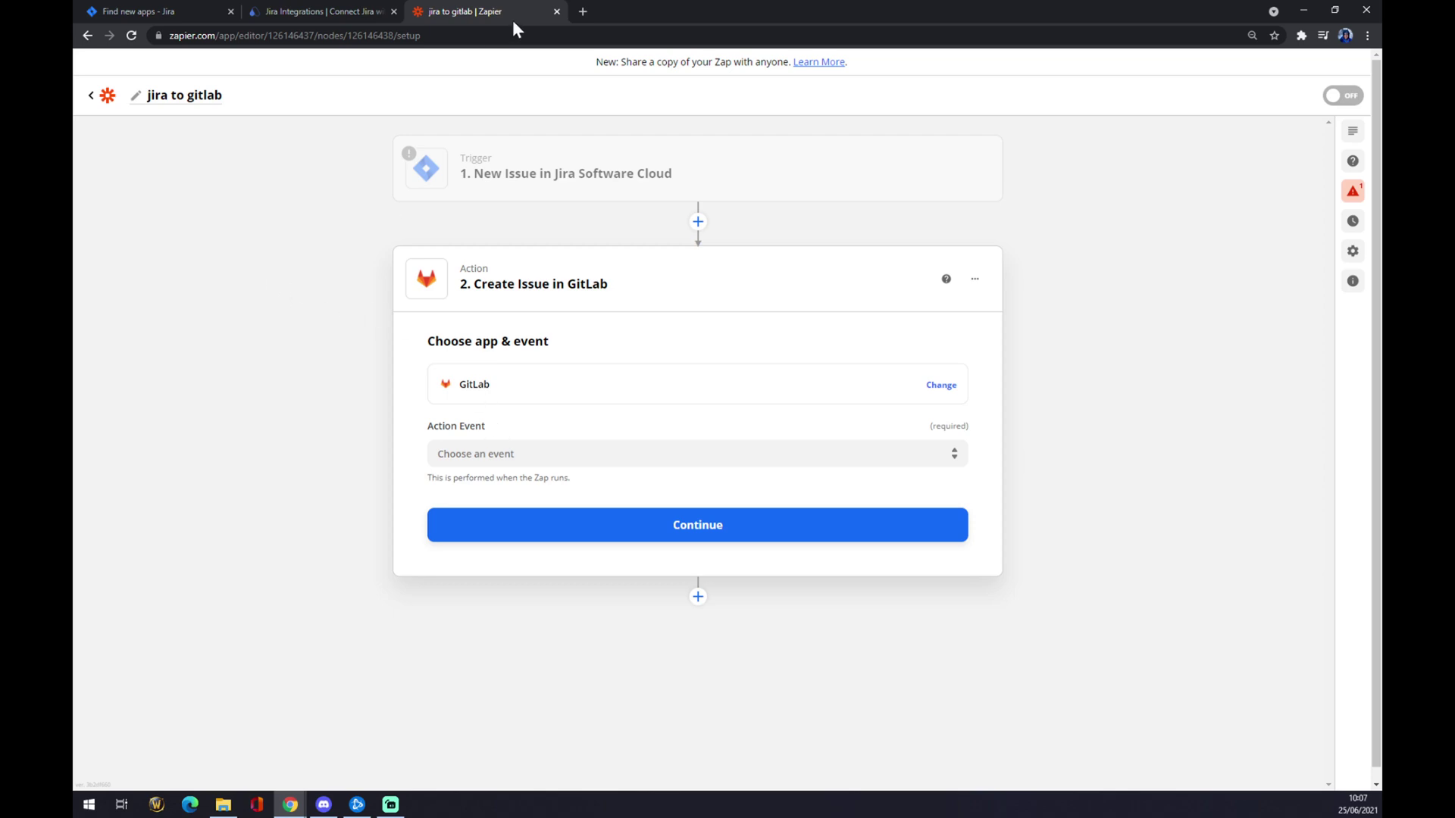
left_click(331, 8)
left_click(515, 453)
left_click(500, 502)
left_click(575, 532)
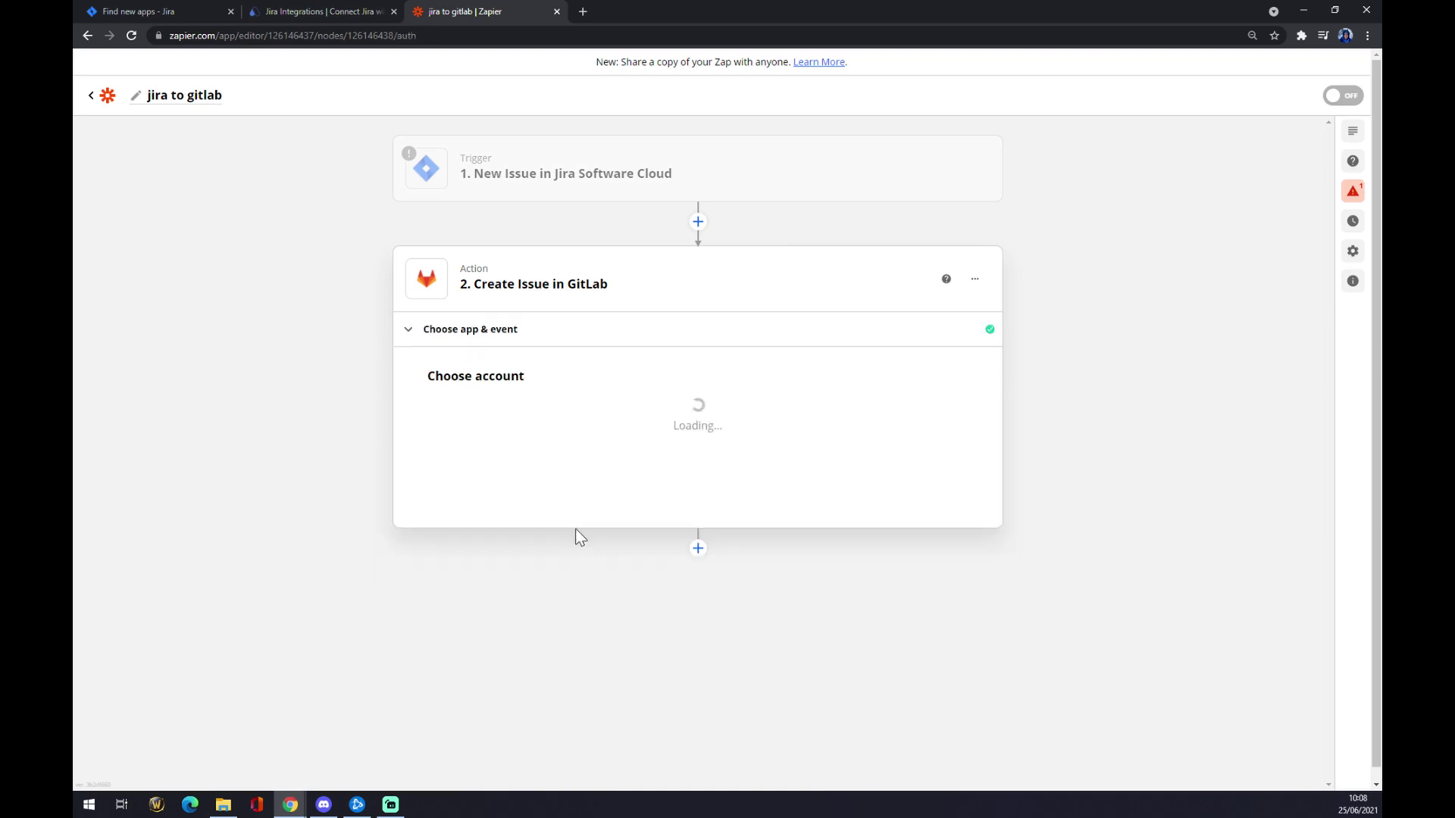